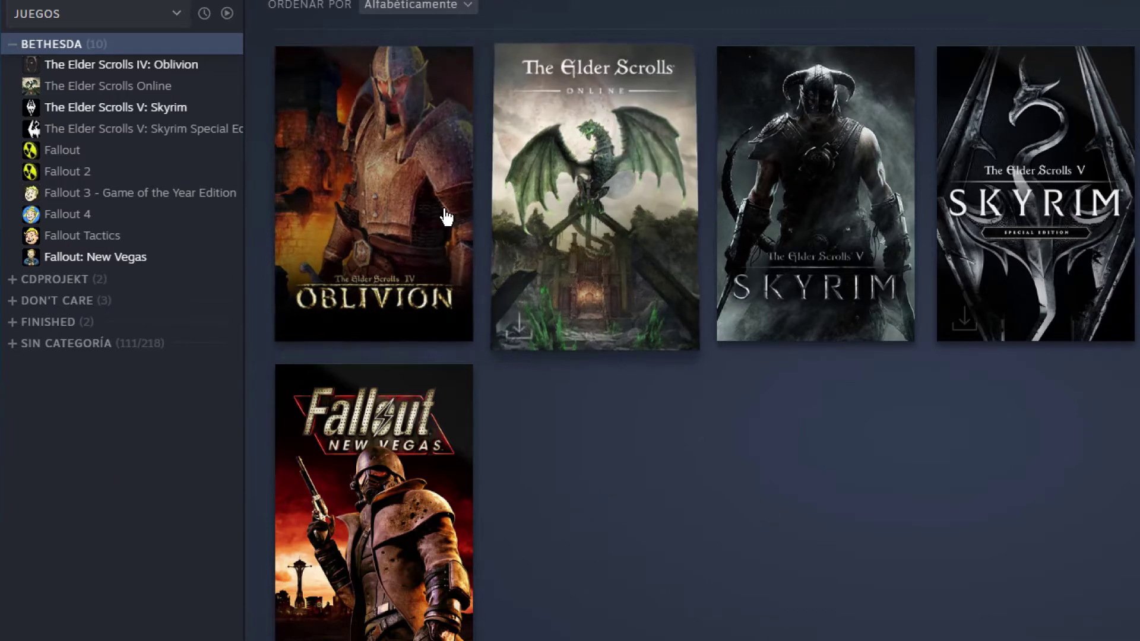
Open The Elder Scrolls IV: Oblivion game page from its Steam library cover tile.
mouse_move(350, 169)
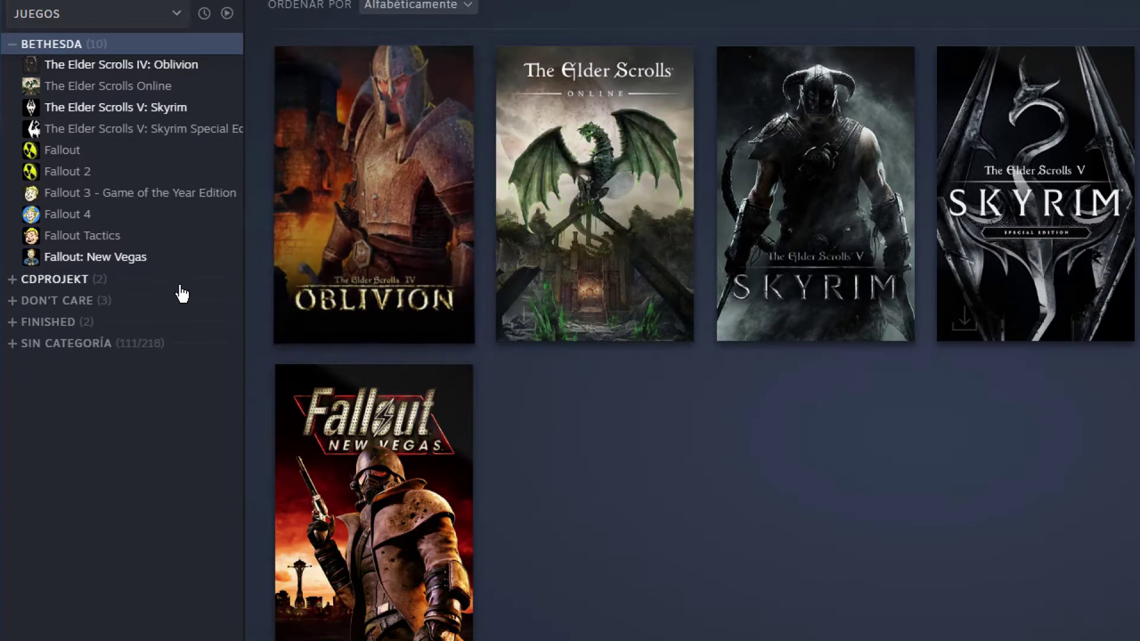
left_click(374, 306)
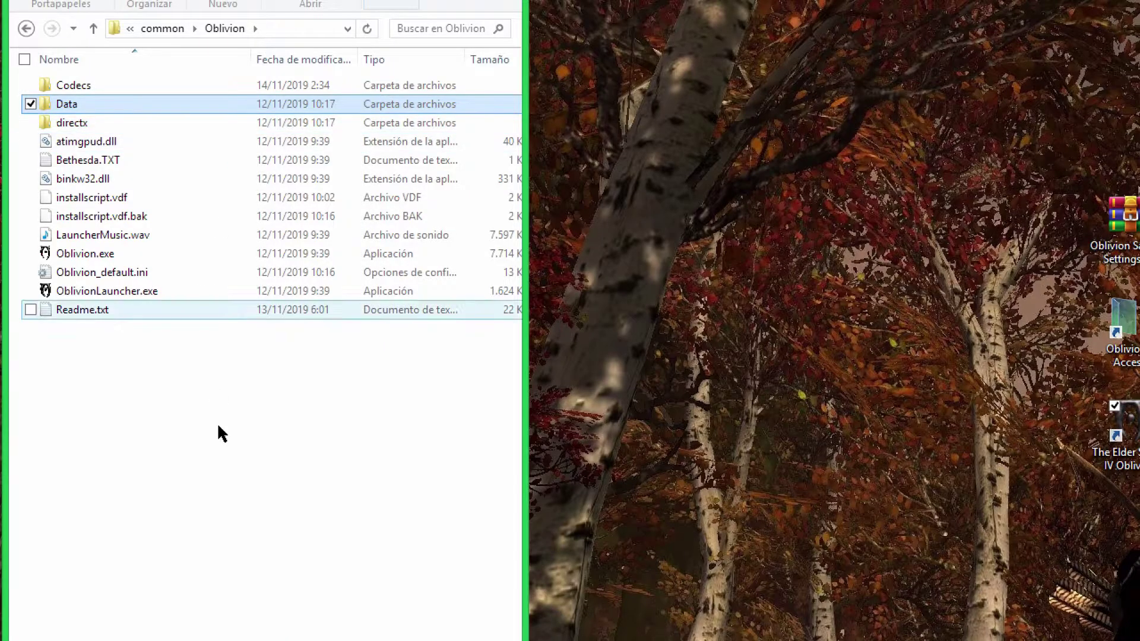
Look inside the Oblivion install folder's Codecs folder, then go back to the game folder.
left_click_drag(184, 444, 83, 107)
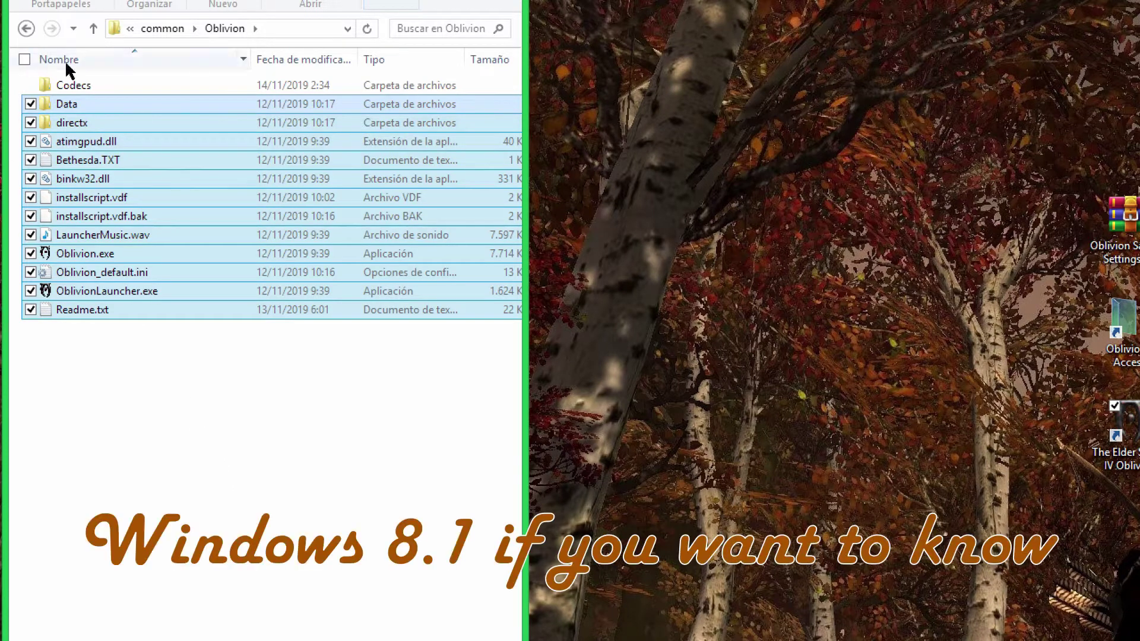
left_click(92, 87)
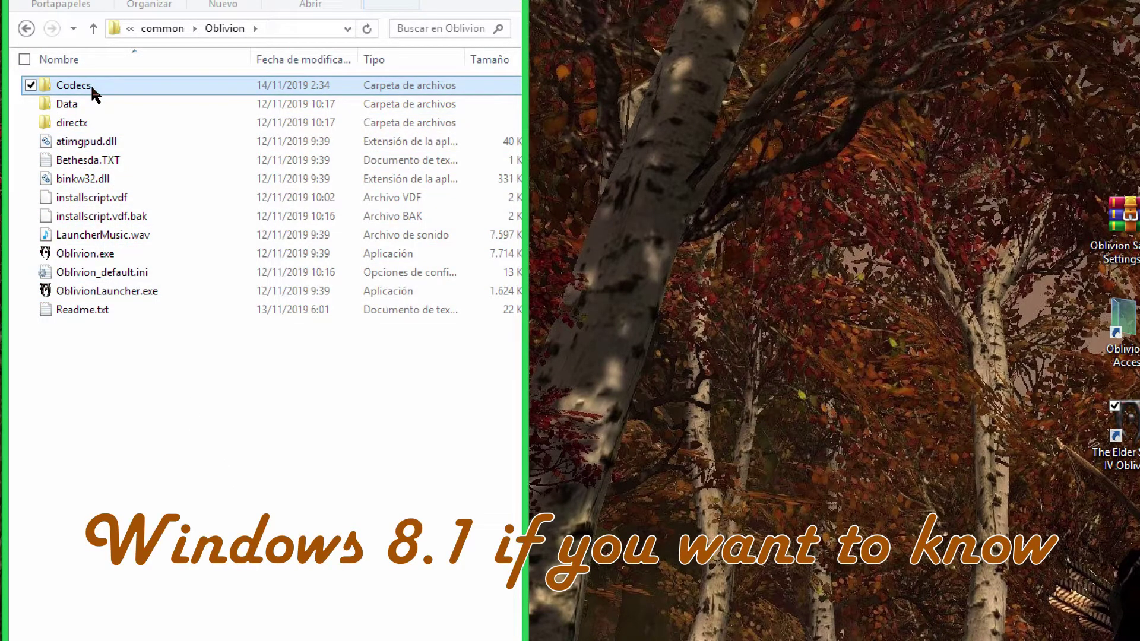
double_click(92, 87)
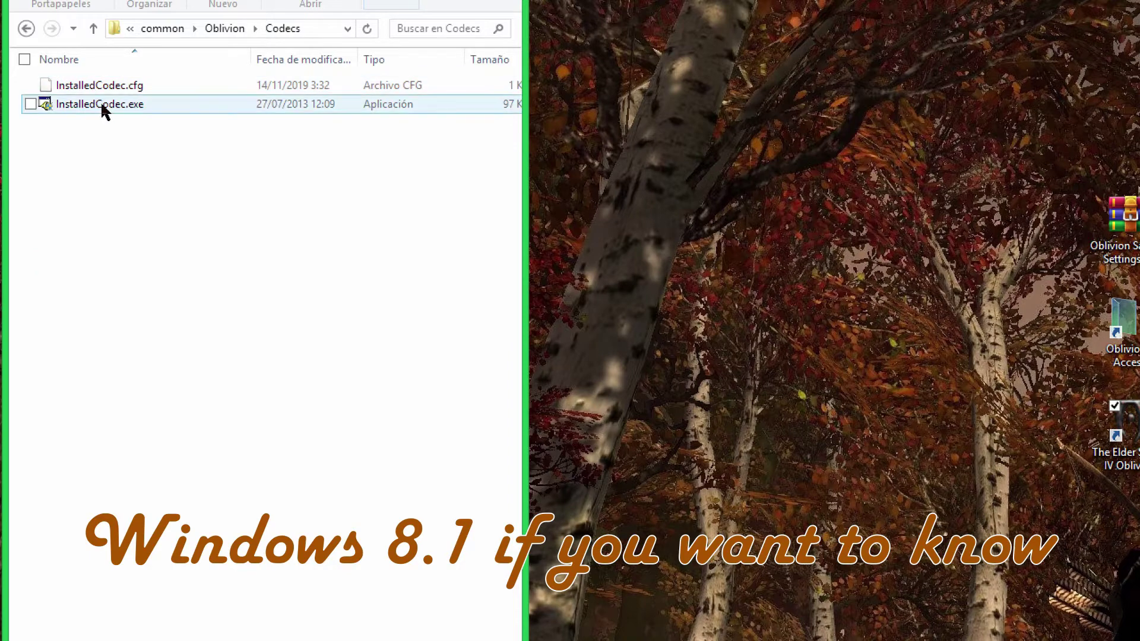
left_click(26, 28)
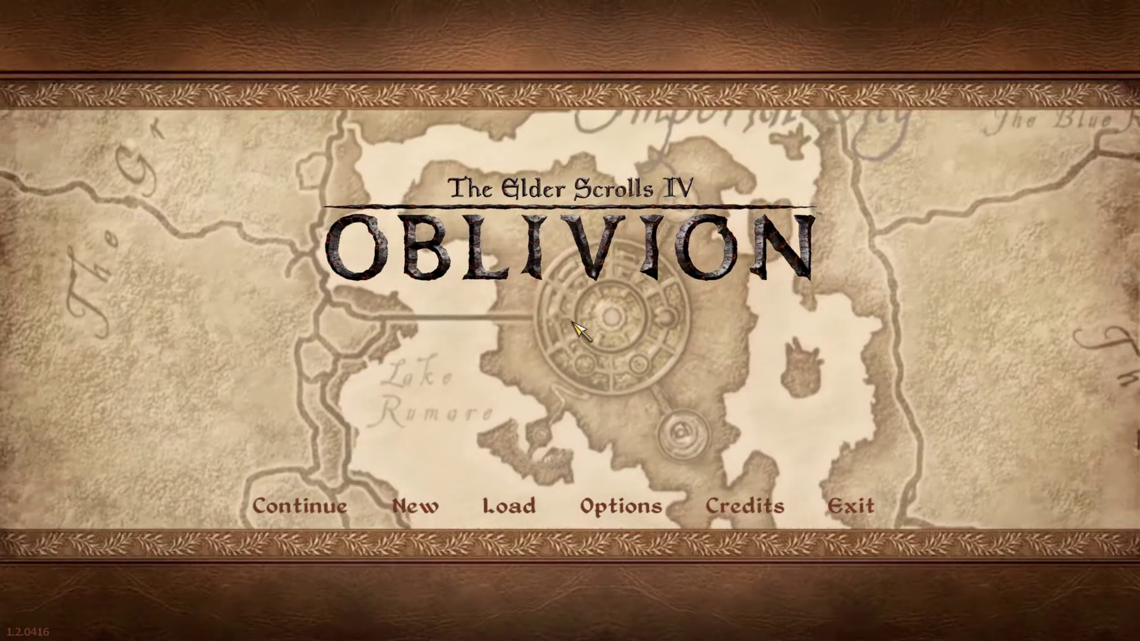
Browse the Oblivion Options menu, then quit with Exit and Exit Game.
left_click(618, 504)
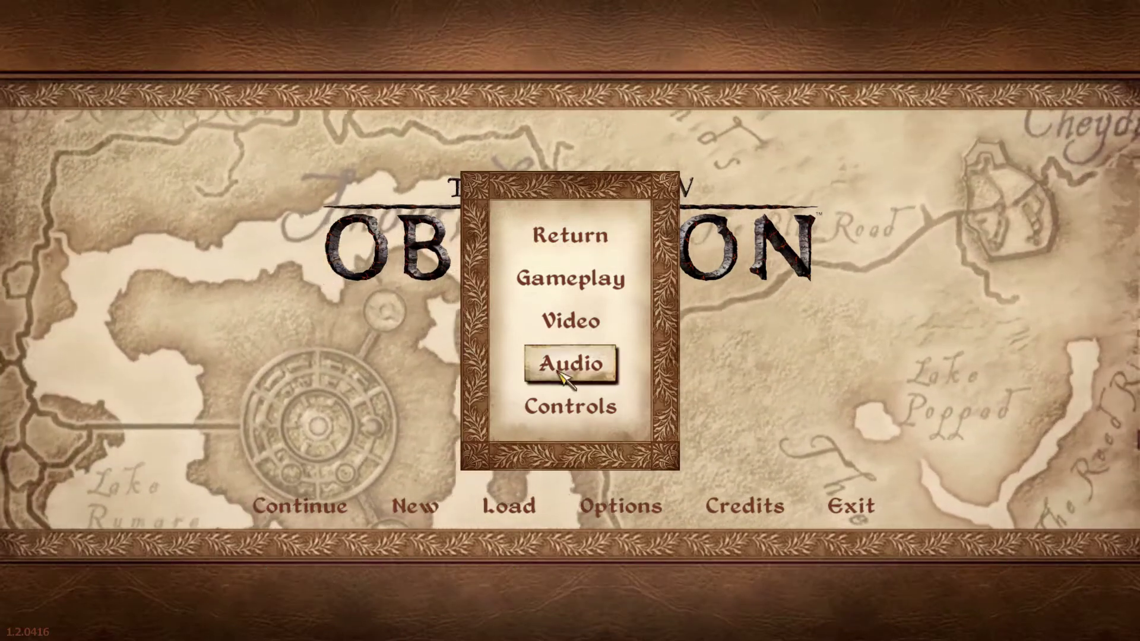
left_click(588, 237)
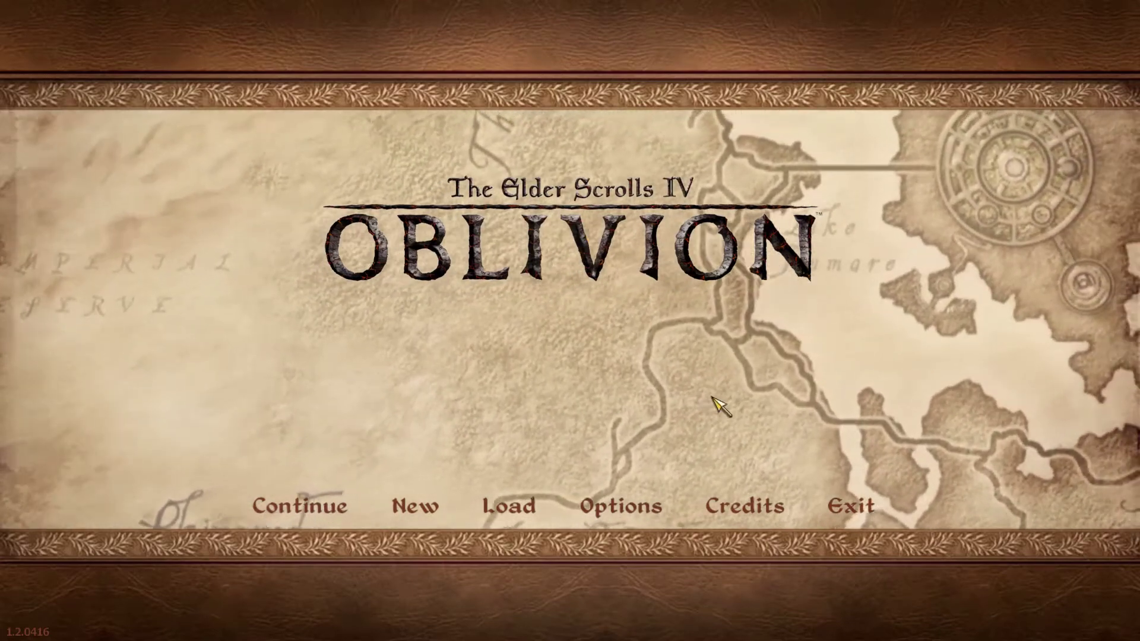
left_click(834, 506)
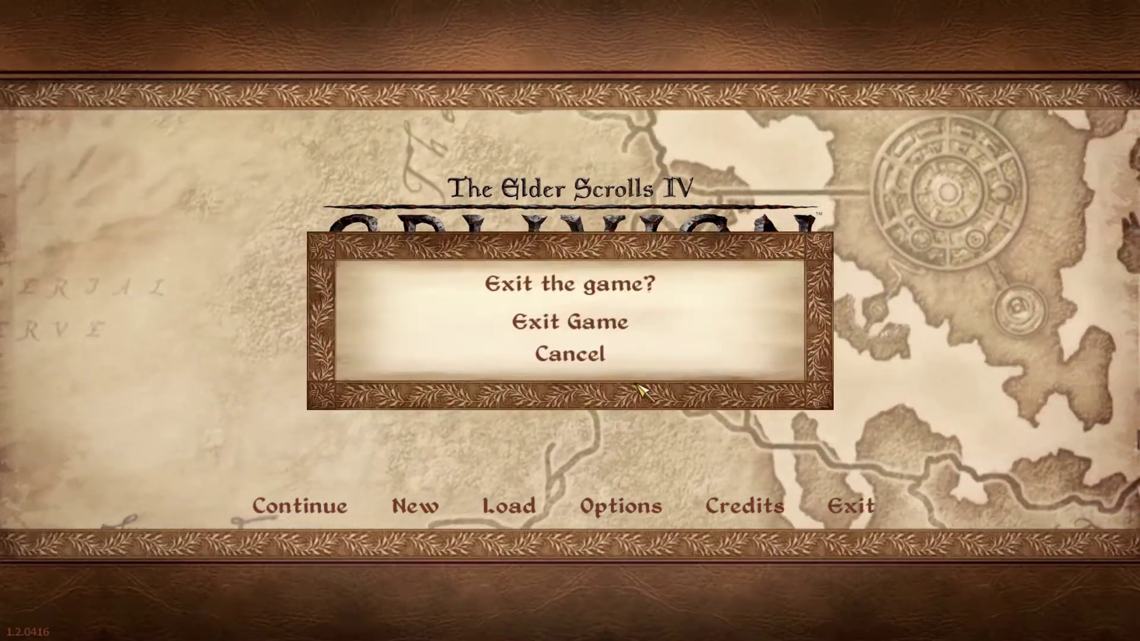
left_click(584, 323)
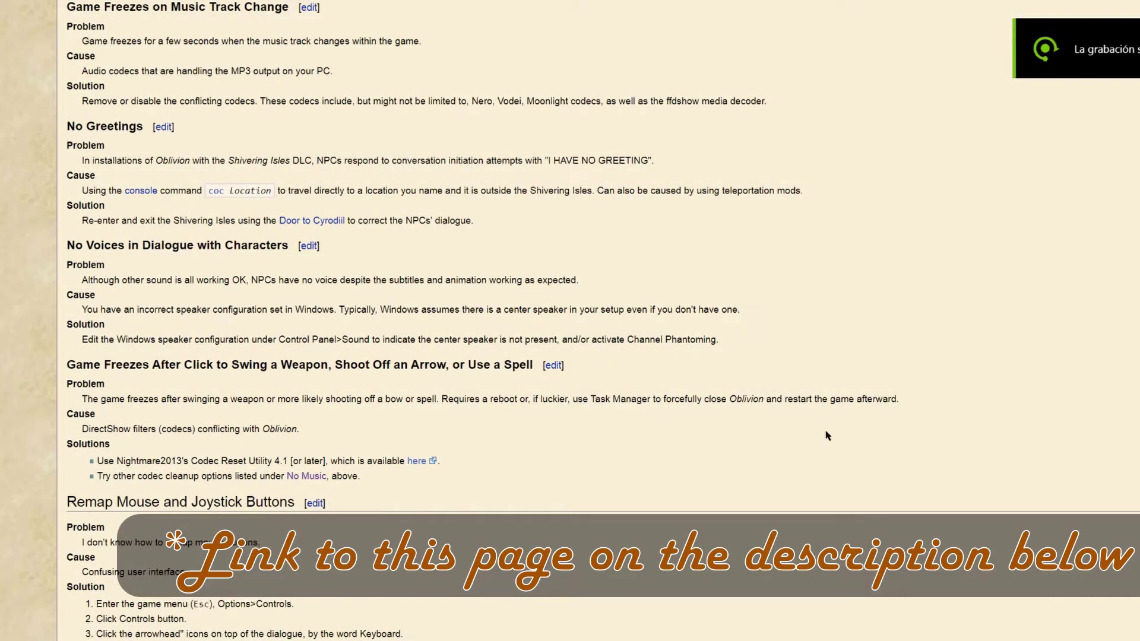
Read the weapon-swing freeze entry about DirectShow codec filters, then jump to the No Music section.
left_click_drag(64, 366, 546, 378)
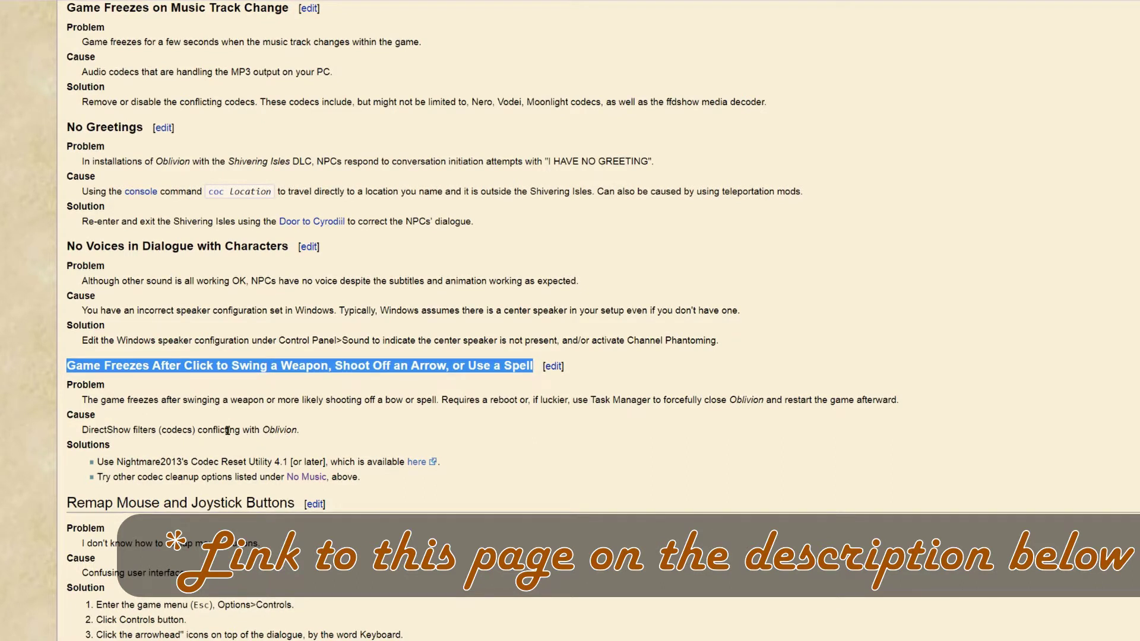
left_click_drag(83, 430, 192, 431)
left_click(188, 451)
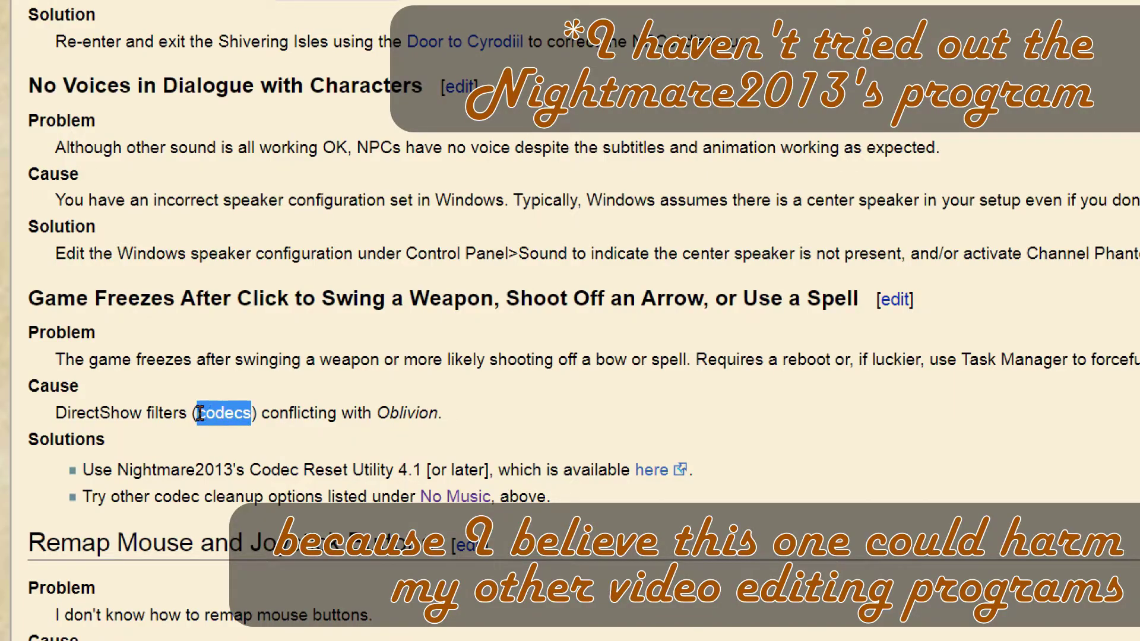
left_click(280, 439)
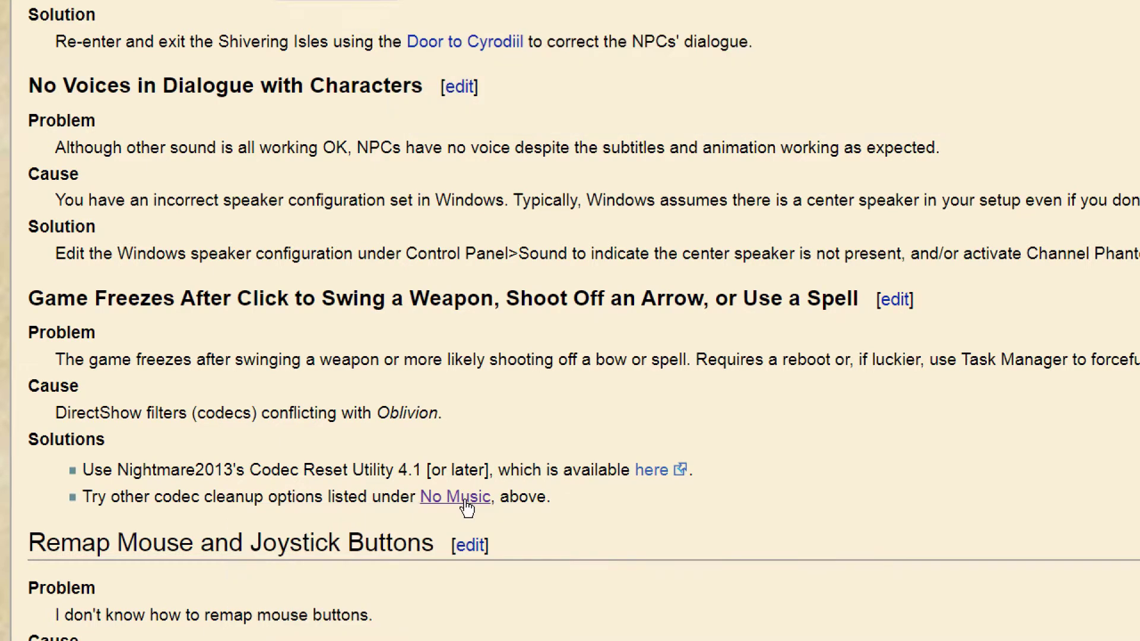
left_click(466, 501)
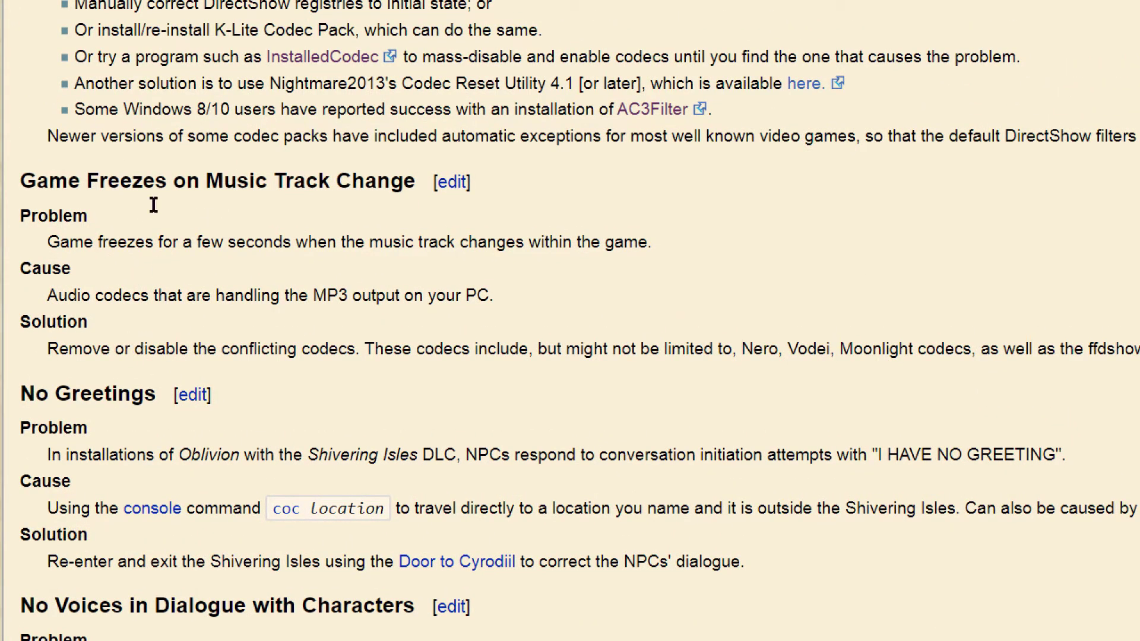
Read the No Music codec-conflict cause, then run K-Lite_Codec_Pack_1520_Basic.exe from the desktop.
left_click_drag(16, 18, 127, 19)
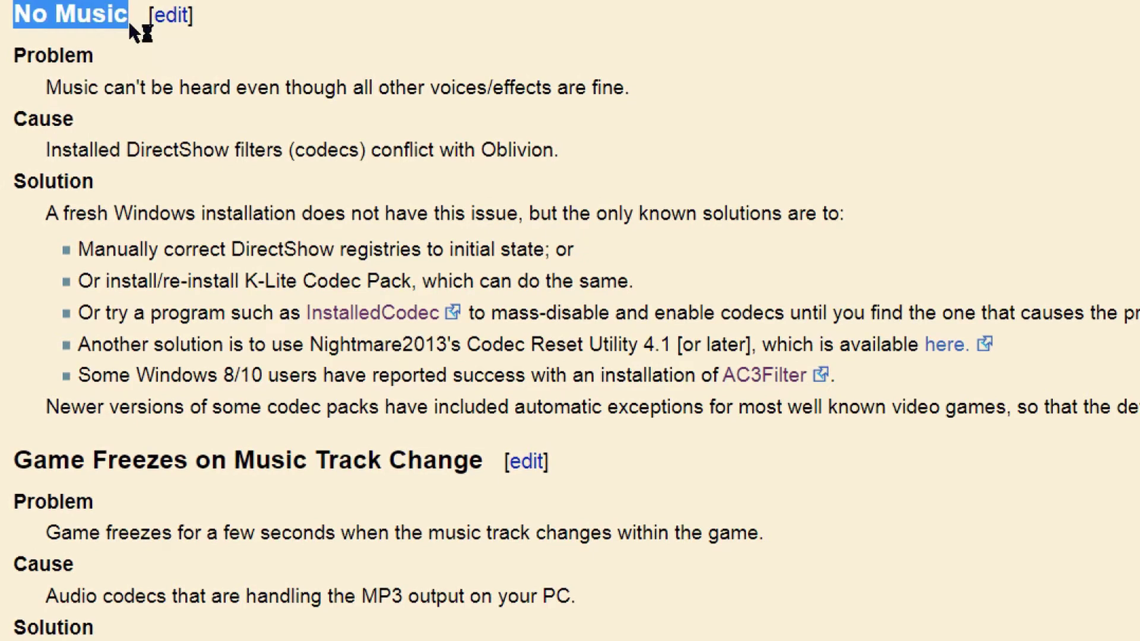
left_click(237, 125)
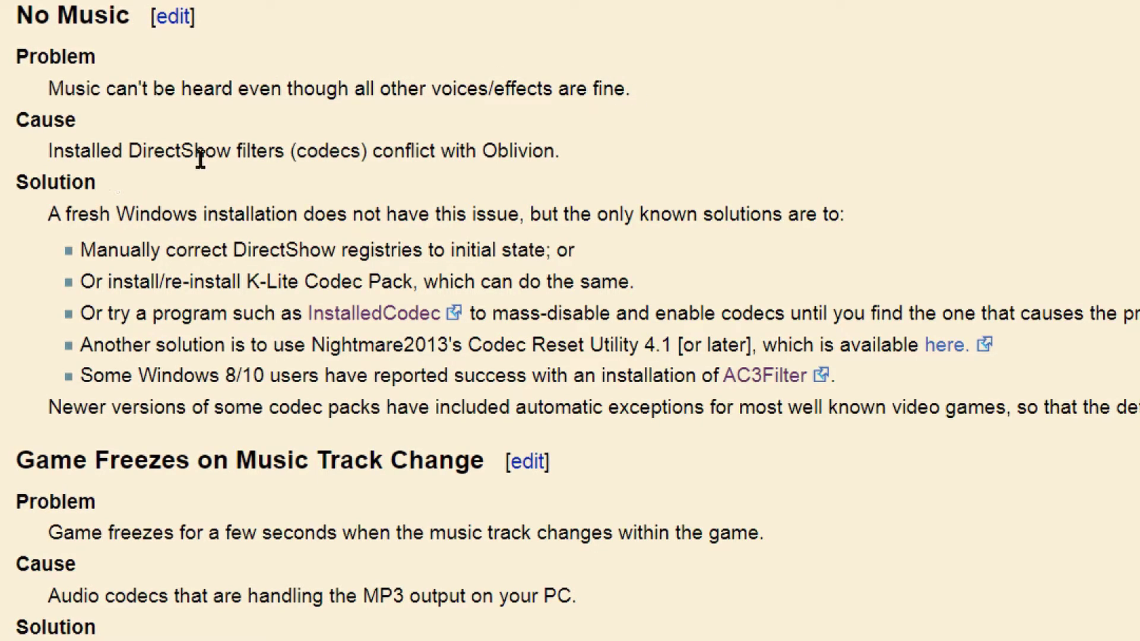
left_click_drag(298, 154, 368, 153)
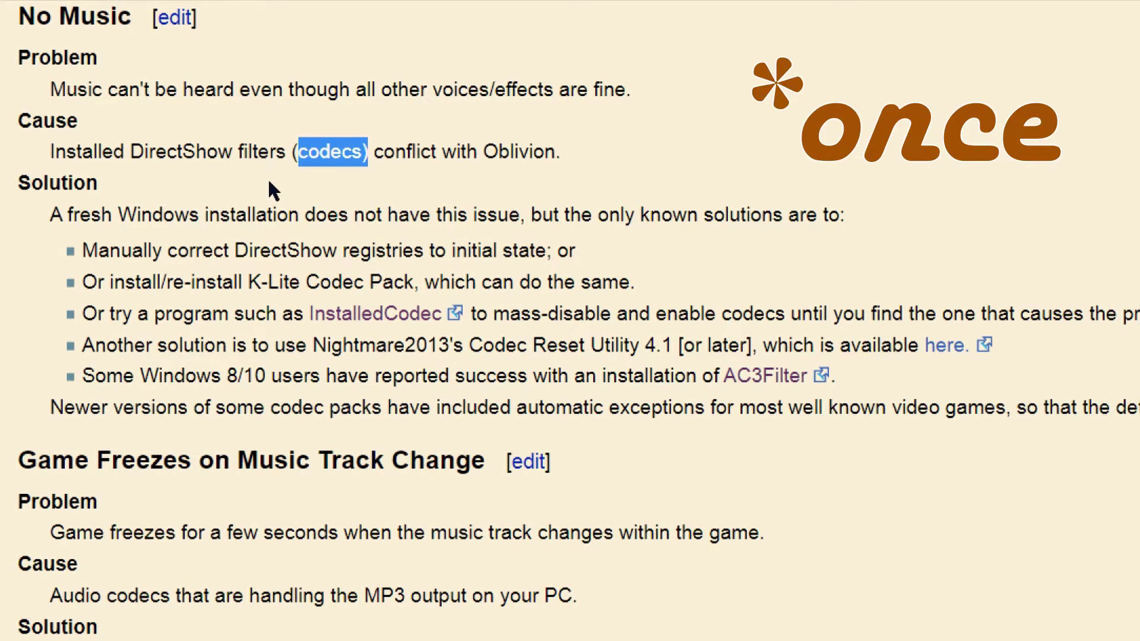
left_click(479, 179)
left_click_drag(375, 153, 565, 152)
left_click(570, 211)
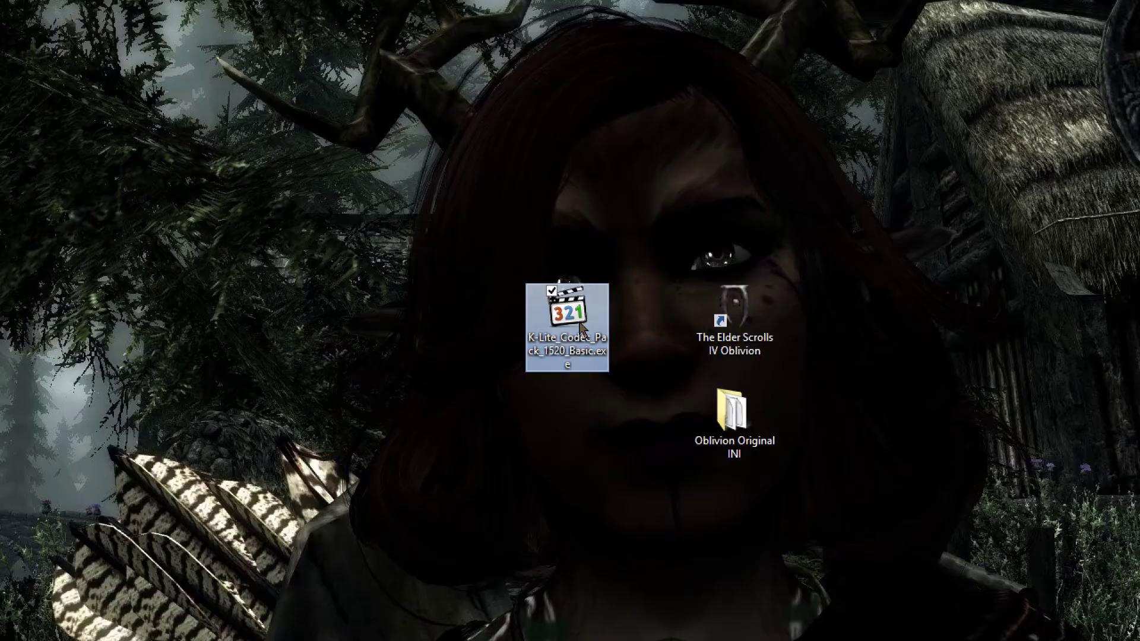
double_click(575, 323)
left_click(442, 218)
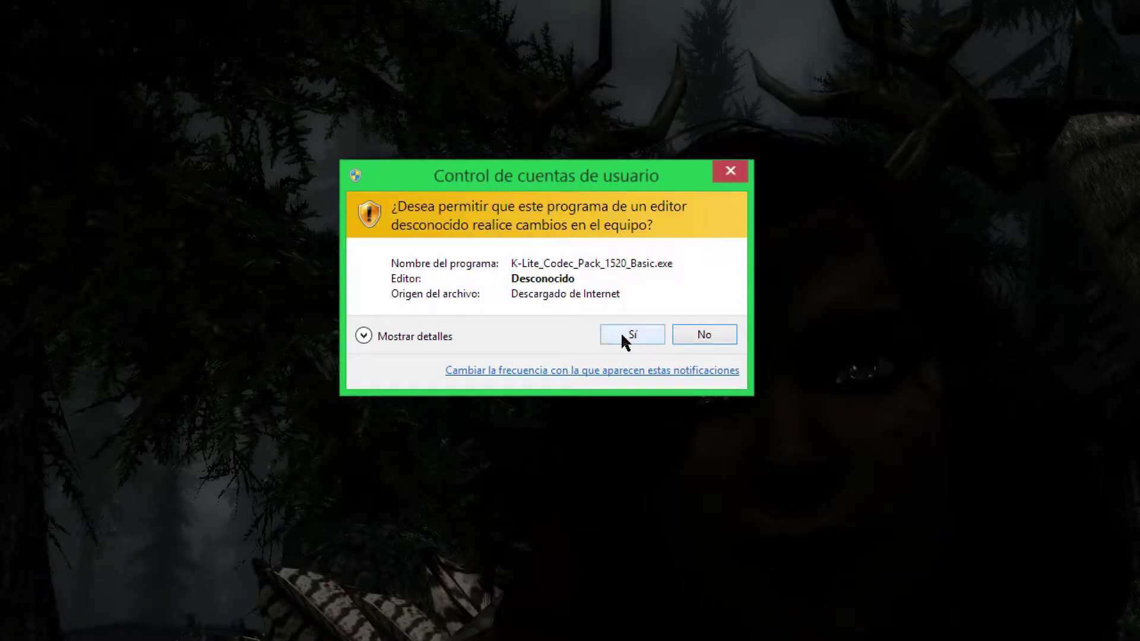
Approve and install K-Lite Codec Pack 15.2.0 Basic, then move the AC3Filter installer beside Oblivion.
left_click(623, 335)
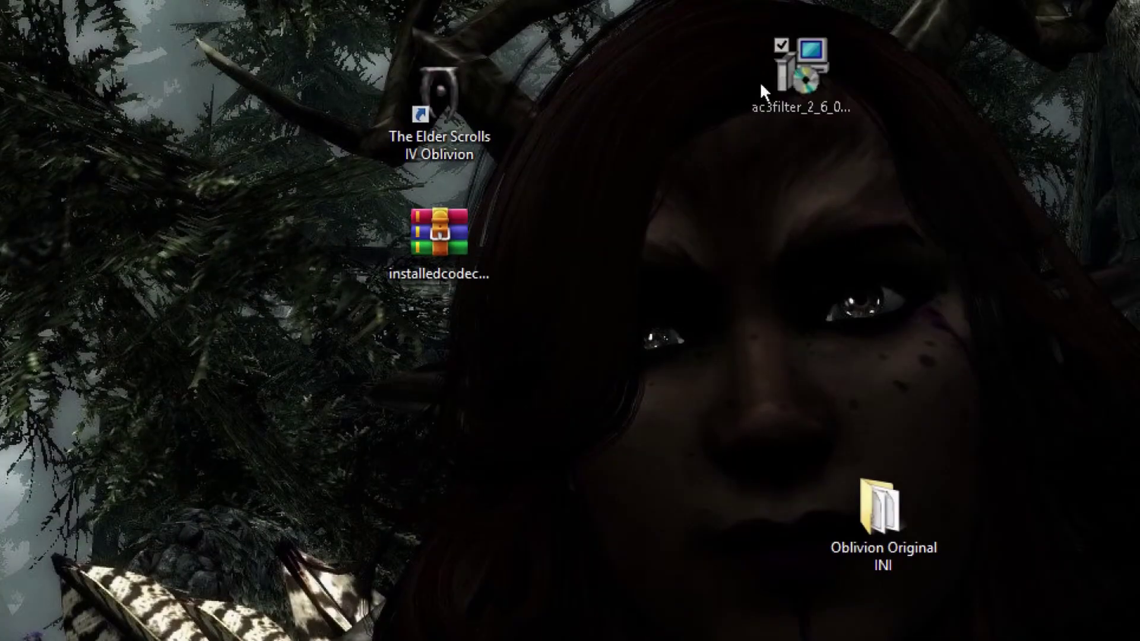
left_click_drag(760, 81, 508, 111)
left_click(454, 277)
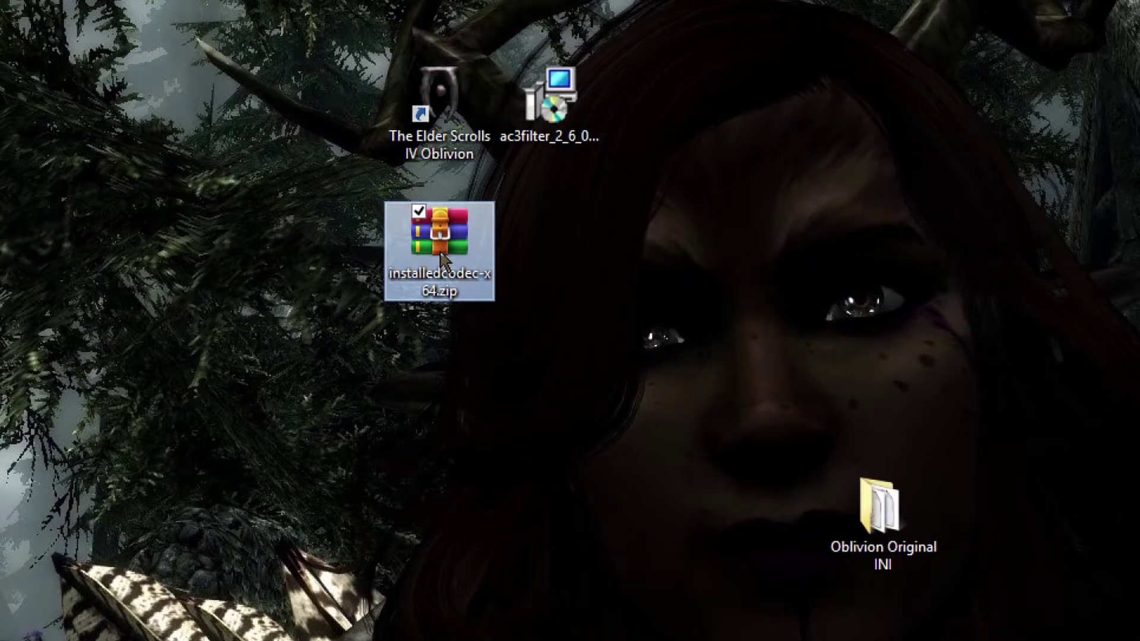
Inspect installedcodec-x64.zip in WinRAR, close it, and place ac3filter beside the Oblivion shortcut.
left_click(556, 101)
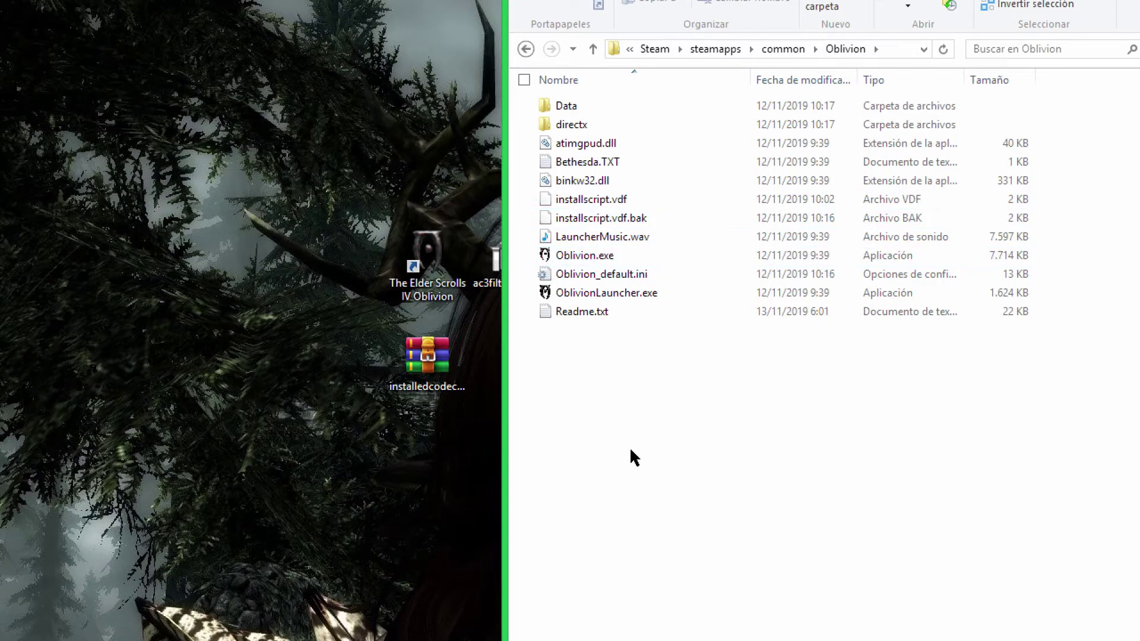
left_click(428, 365)
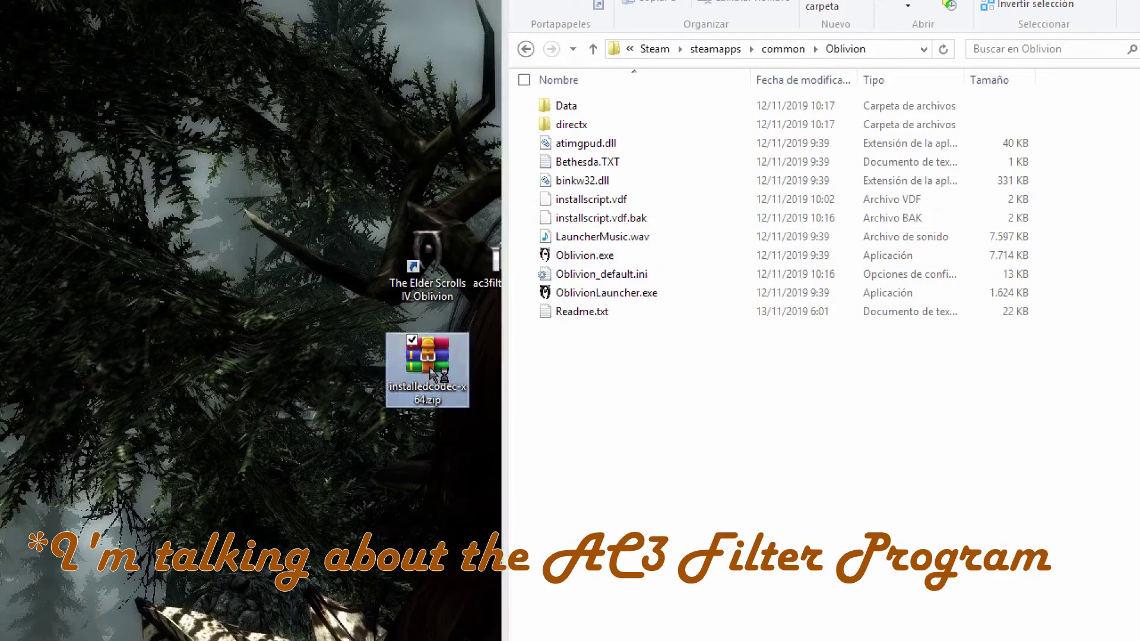
double_click(430, 368)
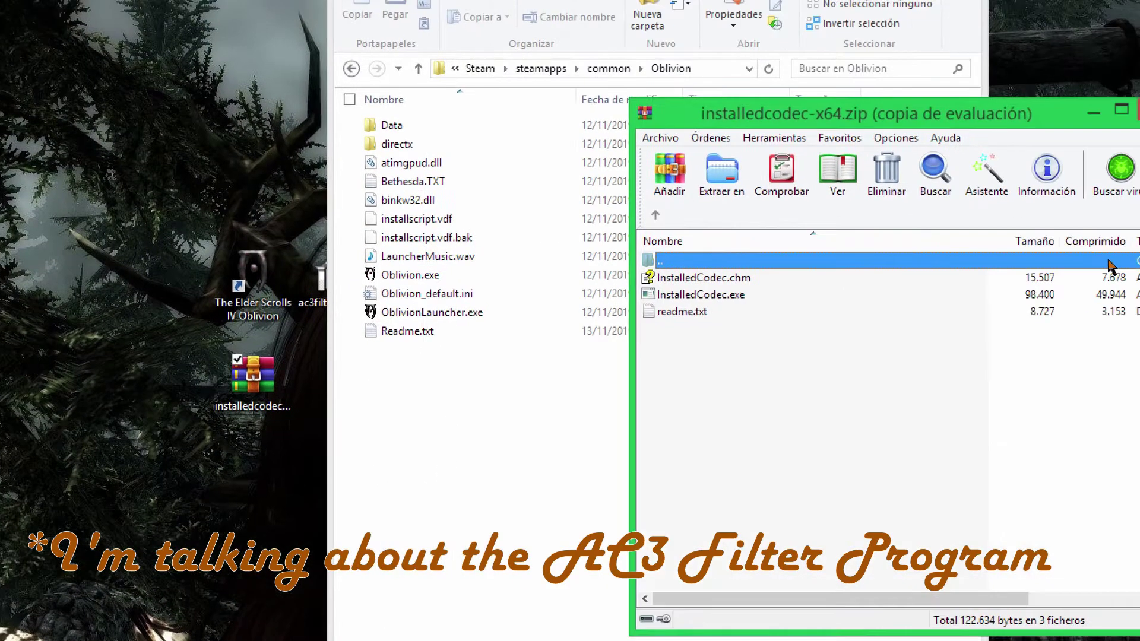
left_click(1005, 380)
left_click_drag(992, 116, 547, 111)
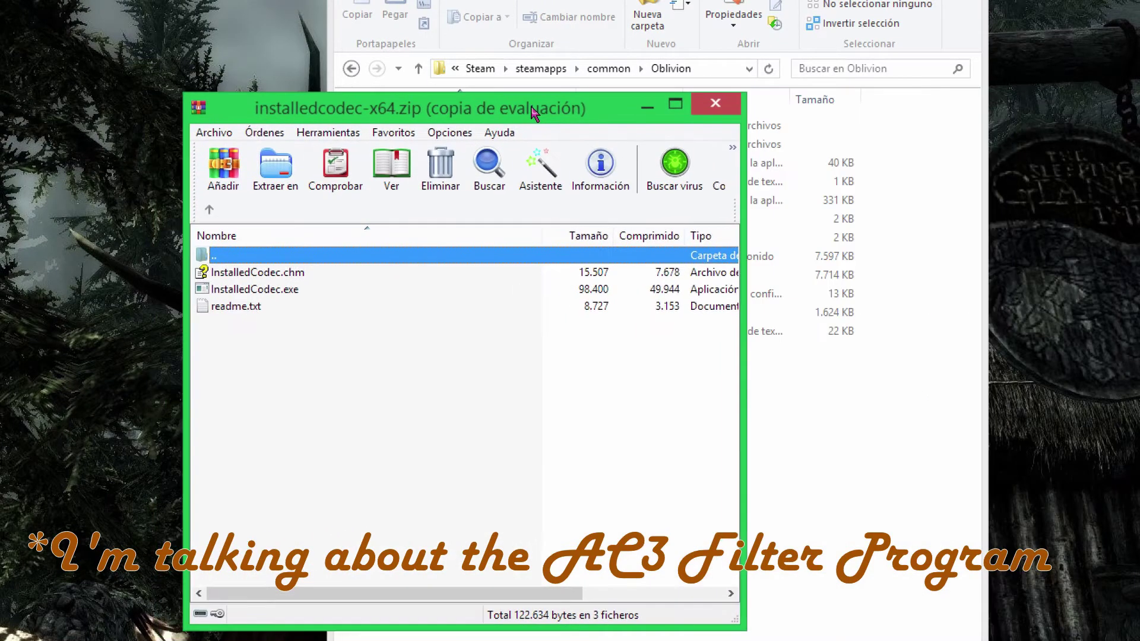
left_click(732, 107)
left_click_drag(321, 293, 162, 274)
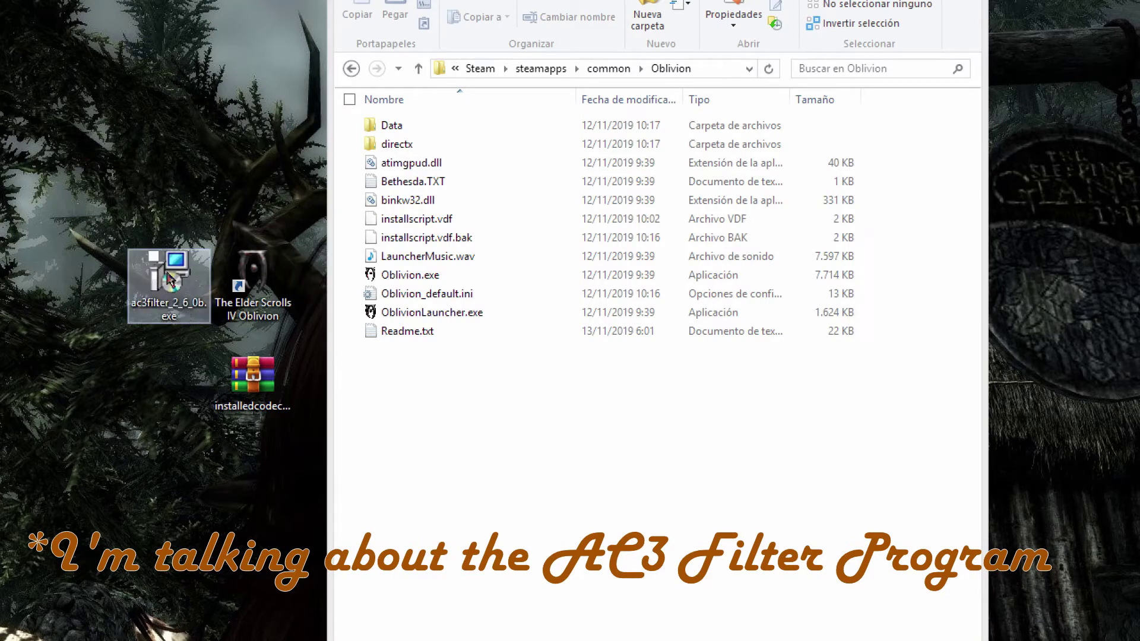
Run ac3filter_2_6_0b.exe, accepting the security warning and the UAC prompt.
double_click(170, 288)
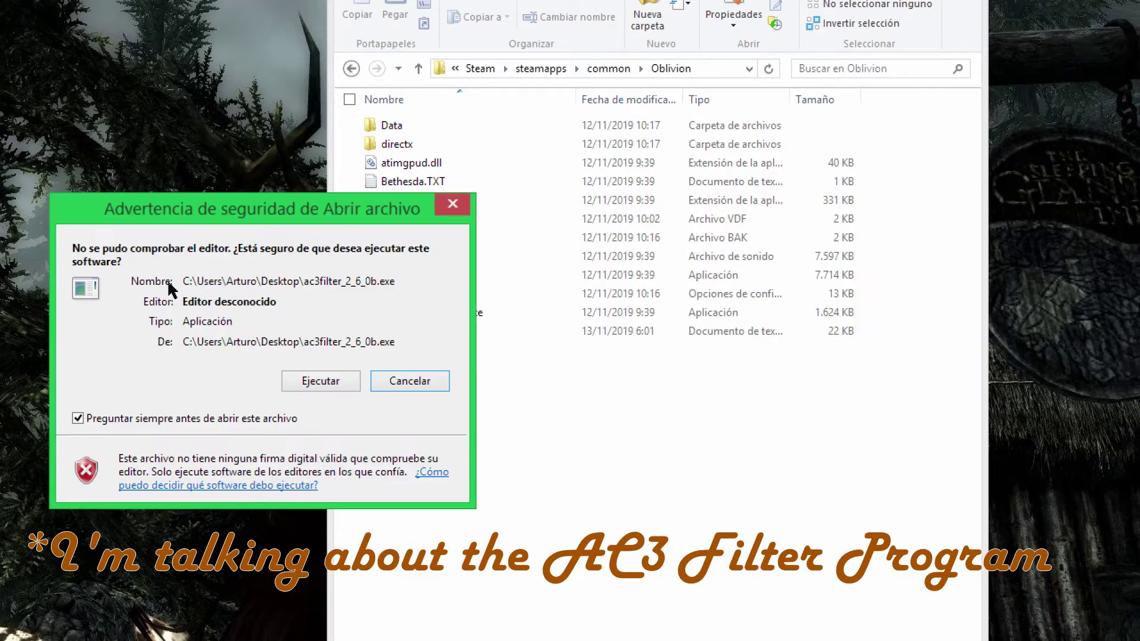
left_click(342, 389)
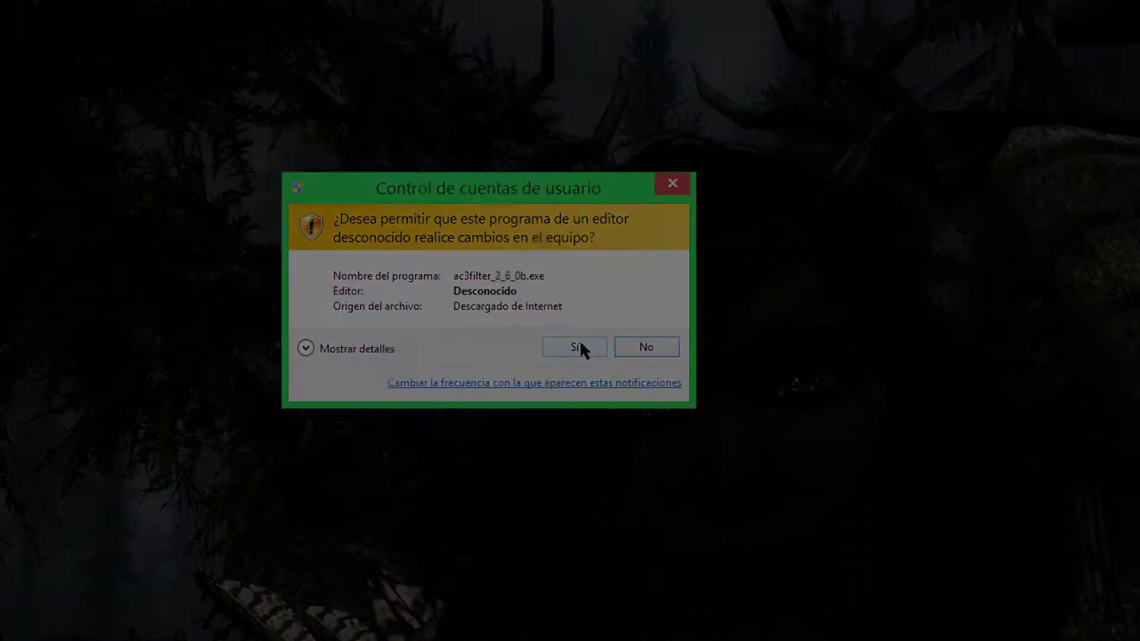
left_click(579, 348)
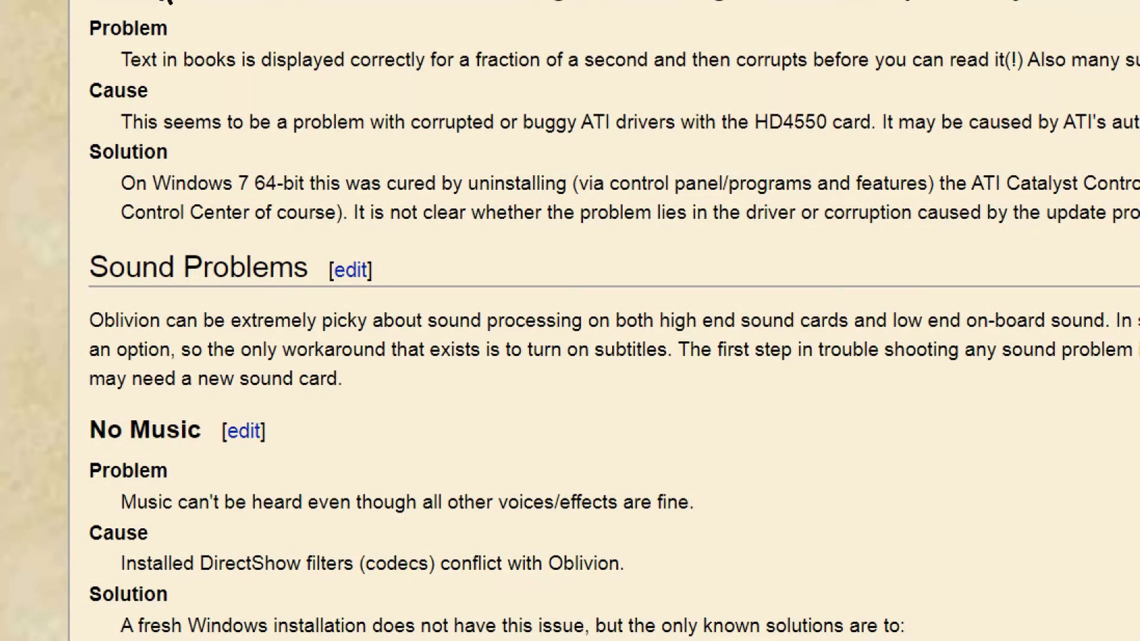
Return the browser to the Oblivion Technical Support page and pass the AC3Filter welcome page.
left_click(168, 1)
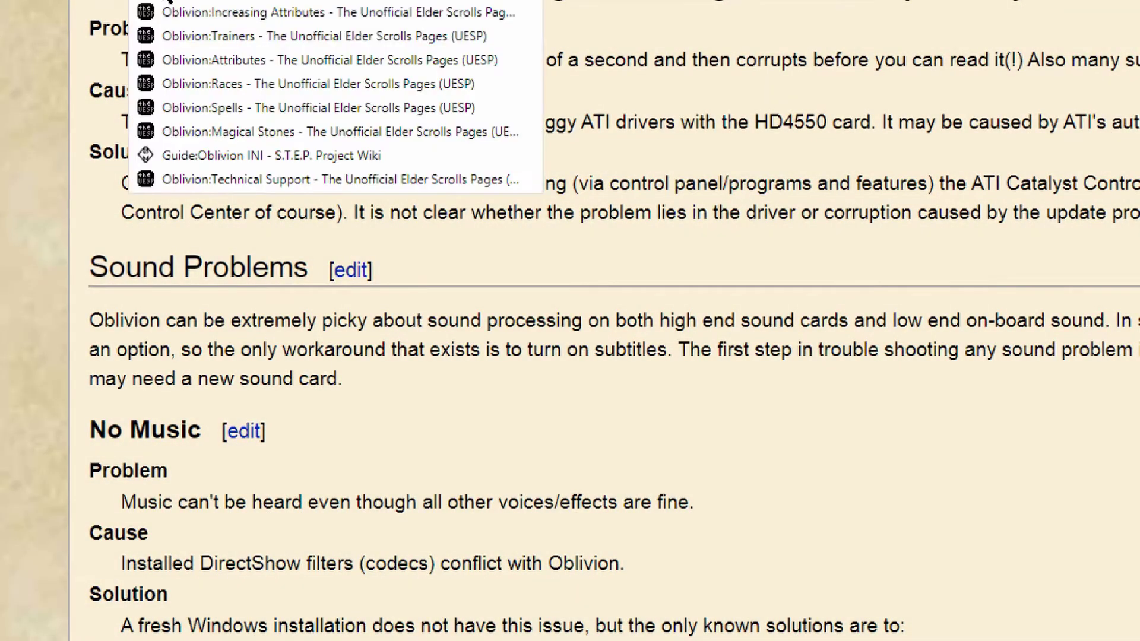
left_click(223, 181)
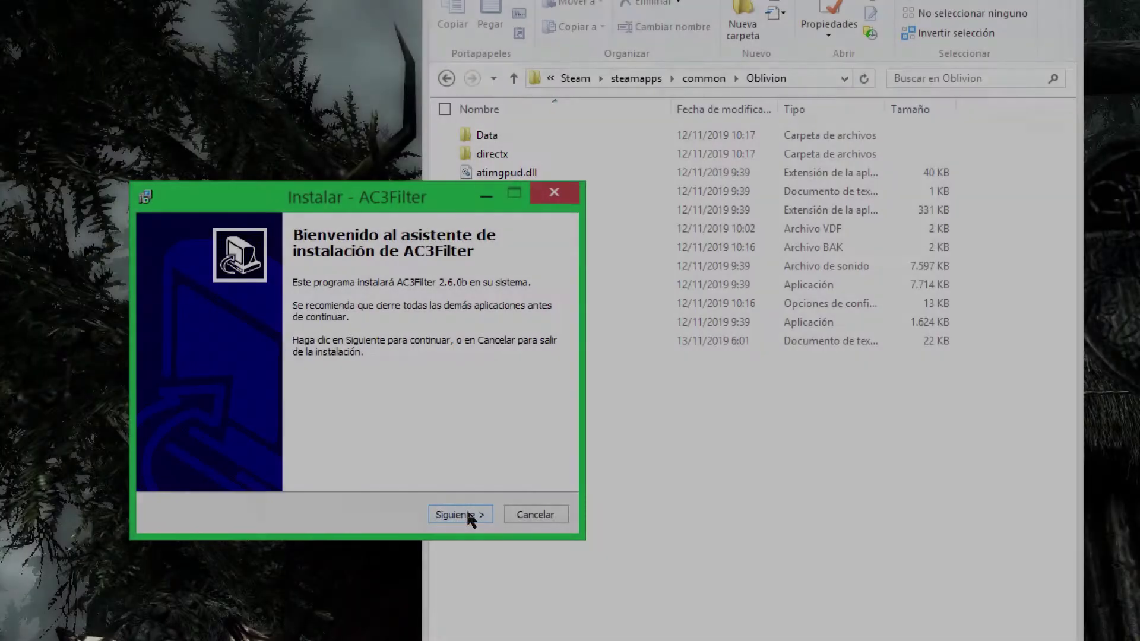
left_click(466, 508)
Accept the licence and install AC3Filter with default folder, all components and Start Menu folder.
left_click(205, 459)
left_click(458, 511)
left_click(458, 511)
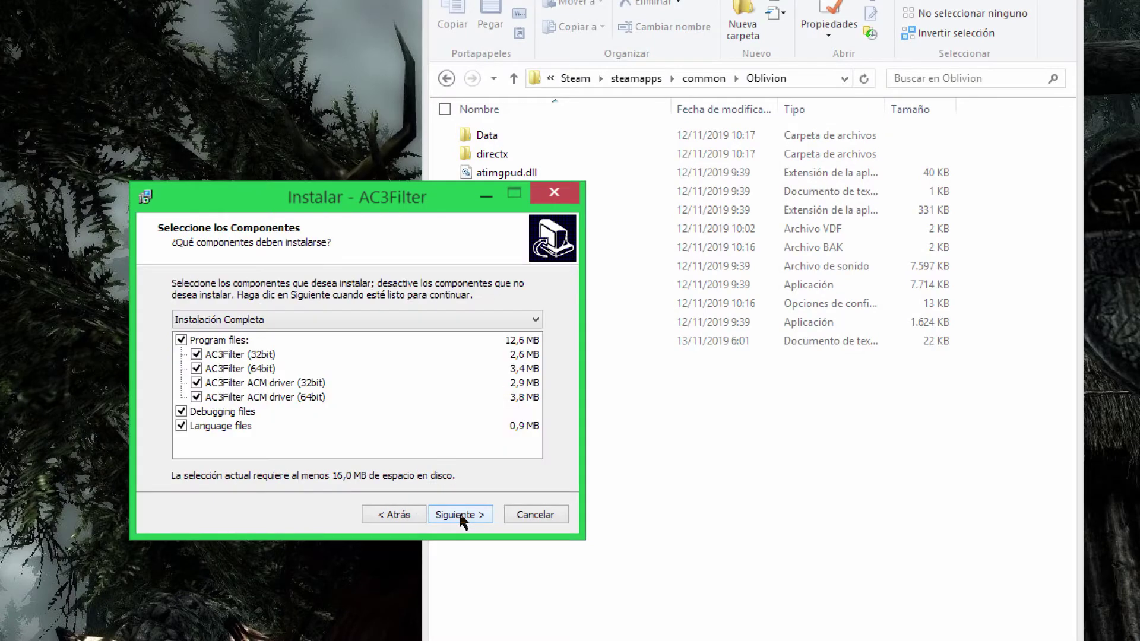
left_click(459, 511)
left_click(459, 510)
left_click(458, 511)
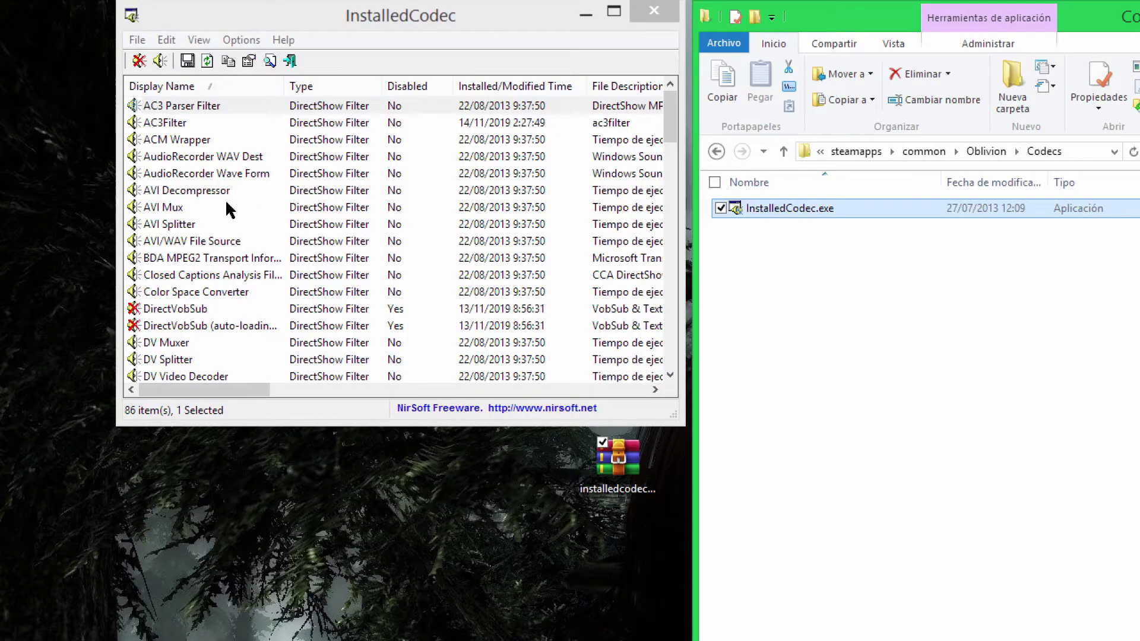
Bring the codec list forward and note the wiki's list of conflicting codec names.
left_click(227, 141)
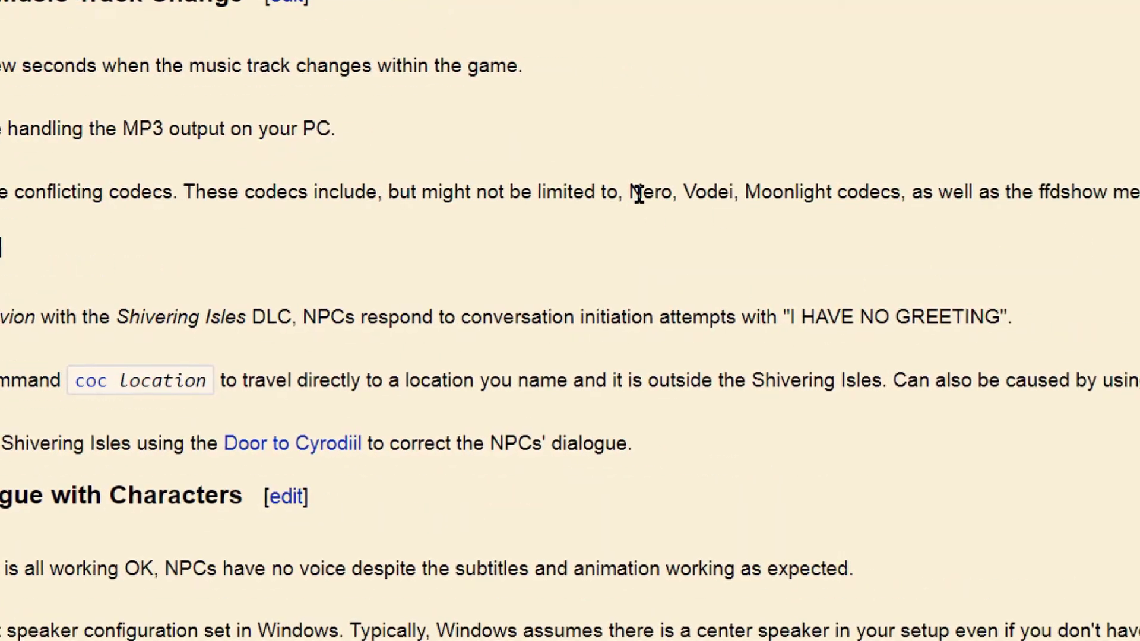
left_click_drag(631, 193, 843, 198)
left_click(792, 272)
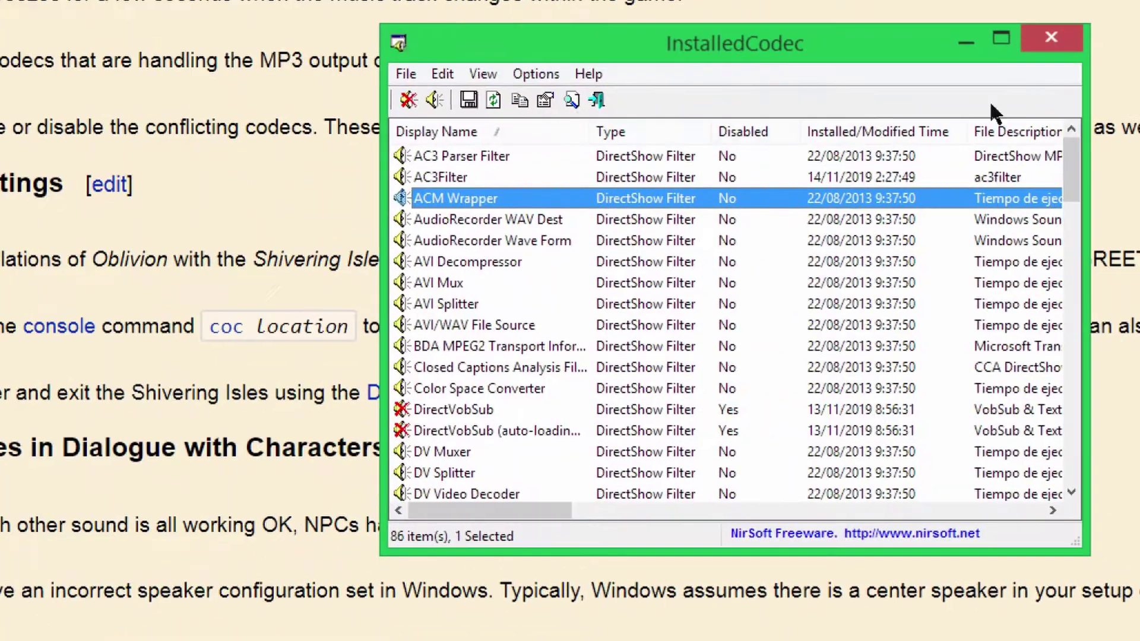
Widen the InstalledCodec window and File Description column to read full codec entries.
left_click_drag(1089, 122, 1139, 122)
scroll(925, 289, "right", 5)
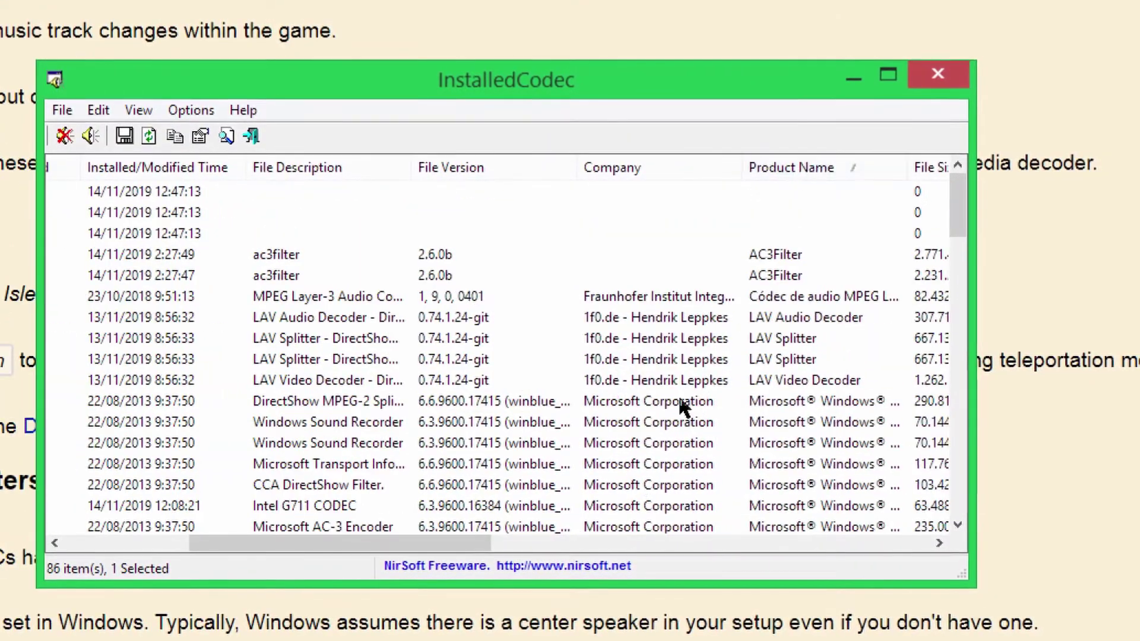
left_click_drag(411, 543, 525, 538)
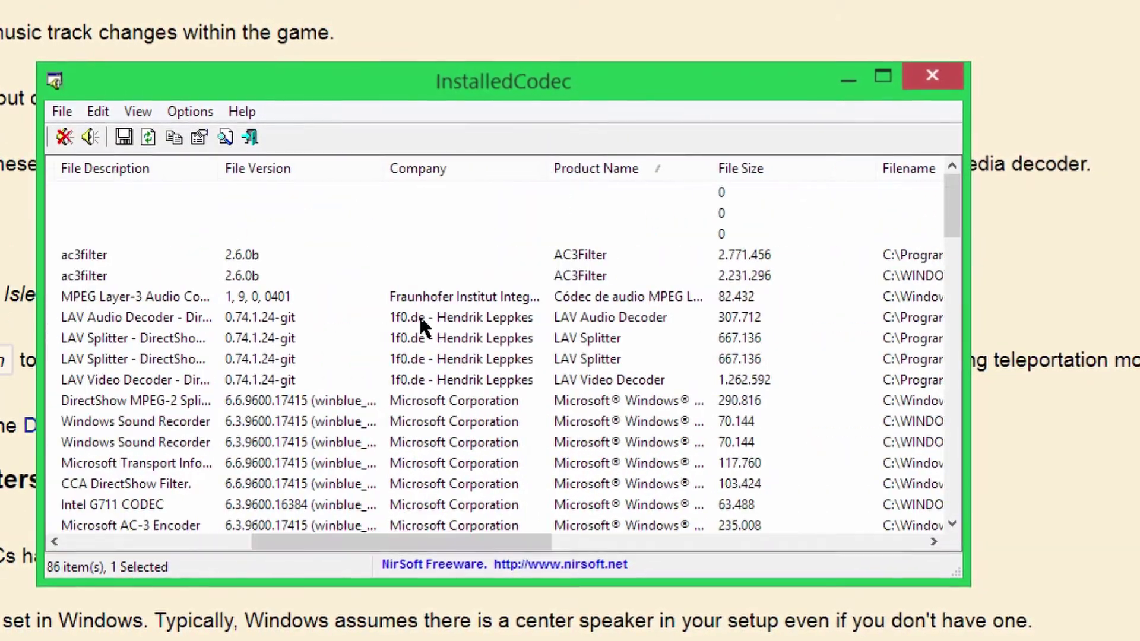
scroll(418, 313, "down", 20)
left_click_drag(312, 540, 155, 532)
double_click(687, 169)
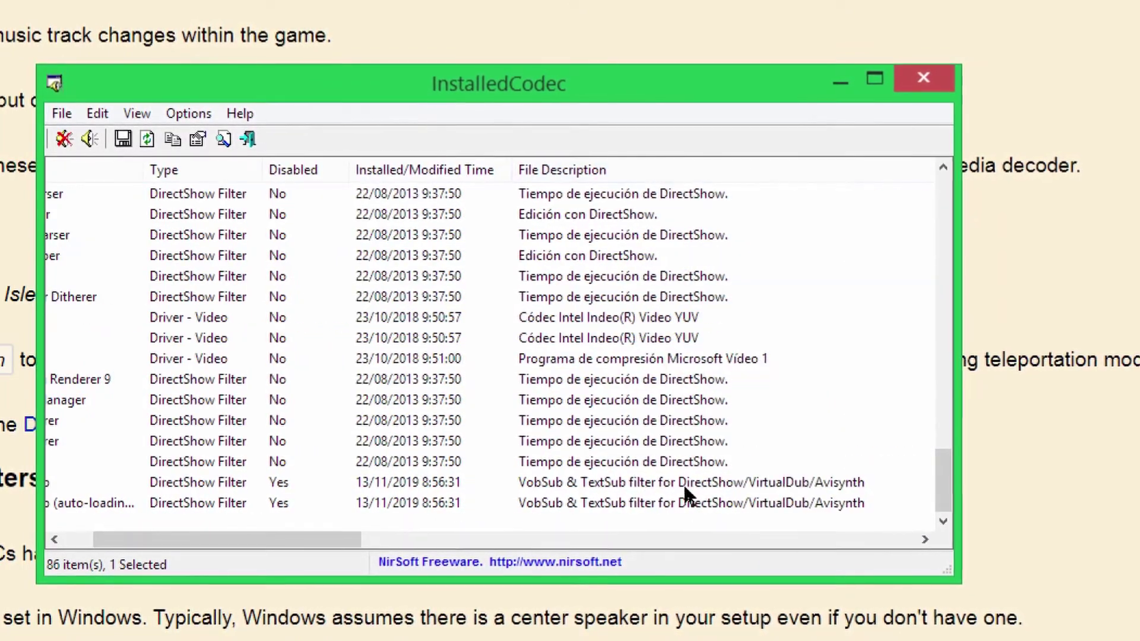
left_click(463, 317)
left_click_drag(344, 539, 366, 515)
scroll(353, 411, "up", 3)
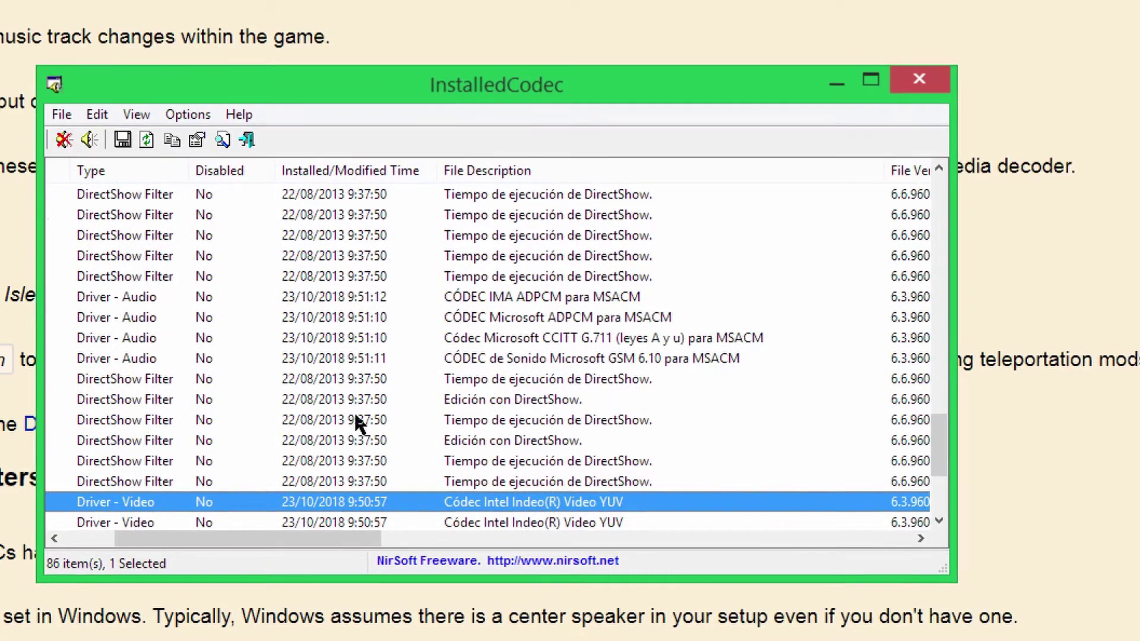
scroll(354, 411, "up", 15)
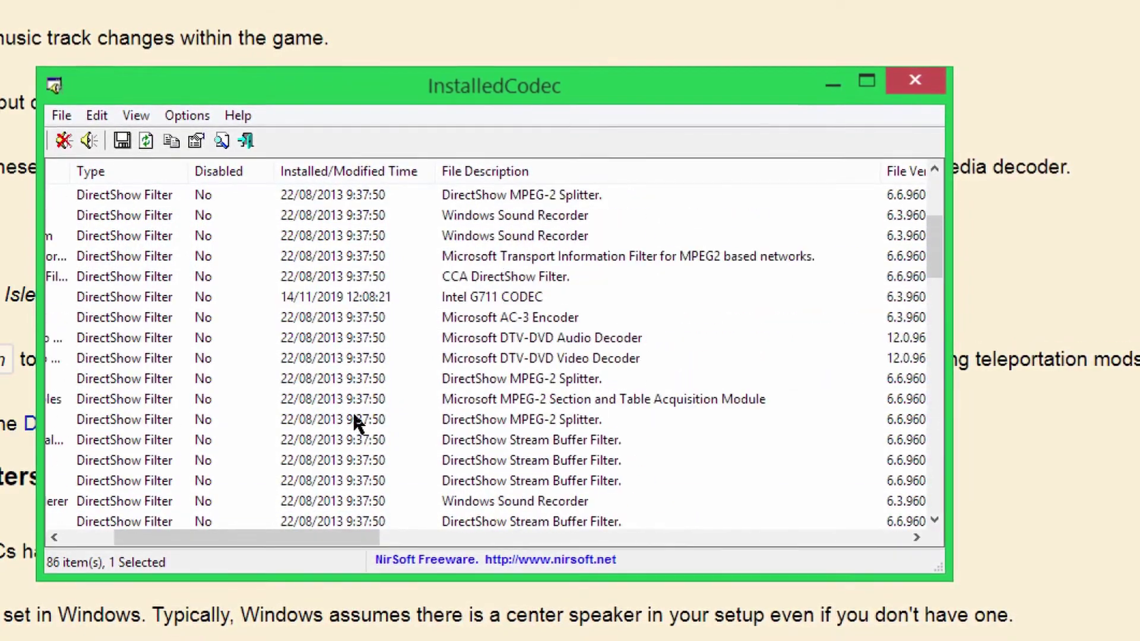
scroll(518, 415, "up", 3)
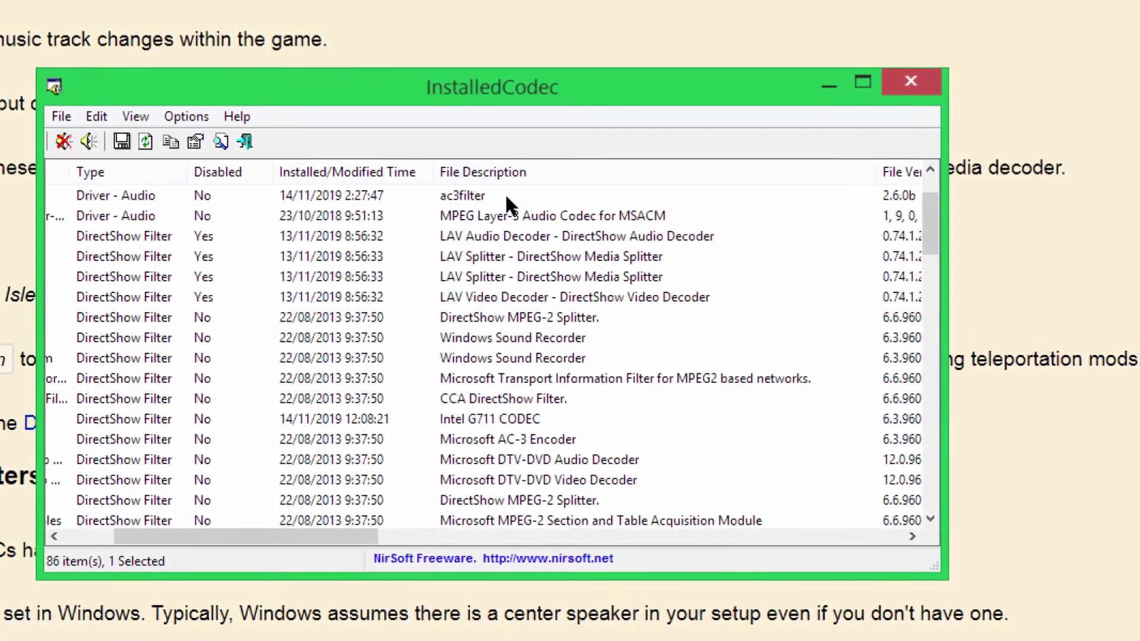
scroll(520, 250, "up", 2)
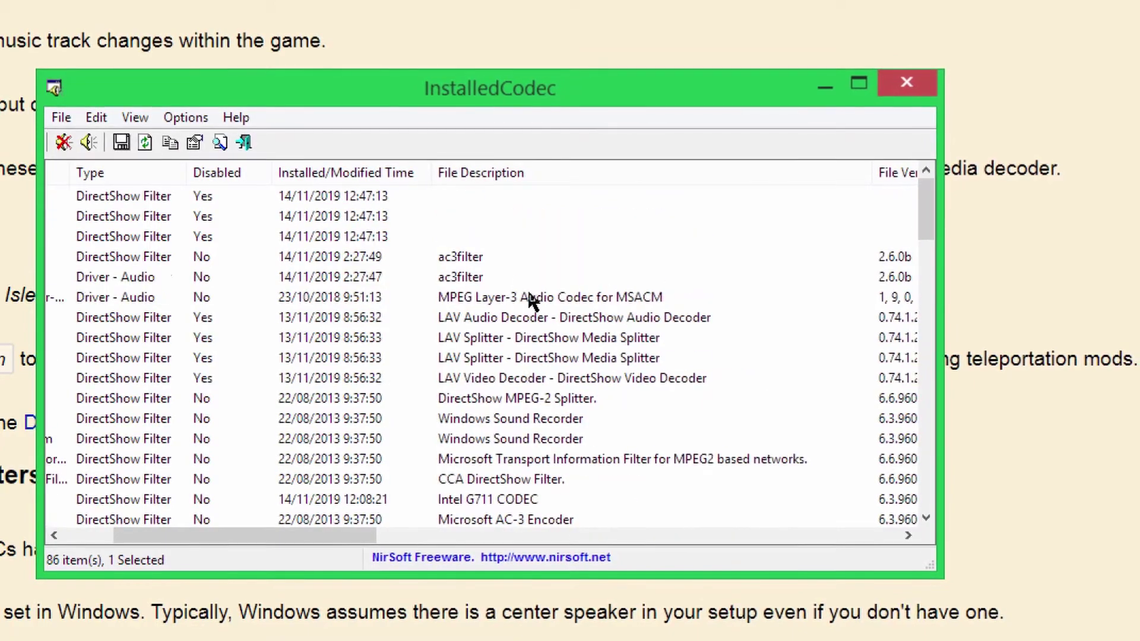
left_click_drag(365, 534, 543, 530)
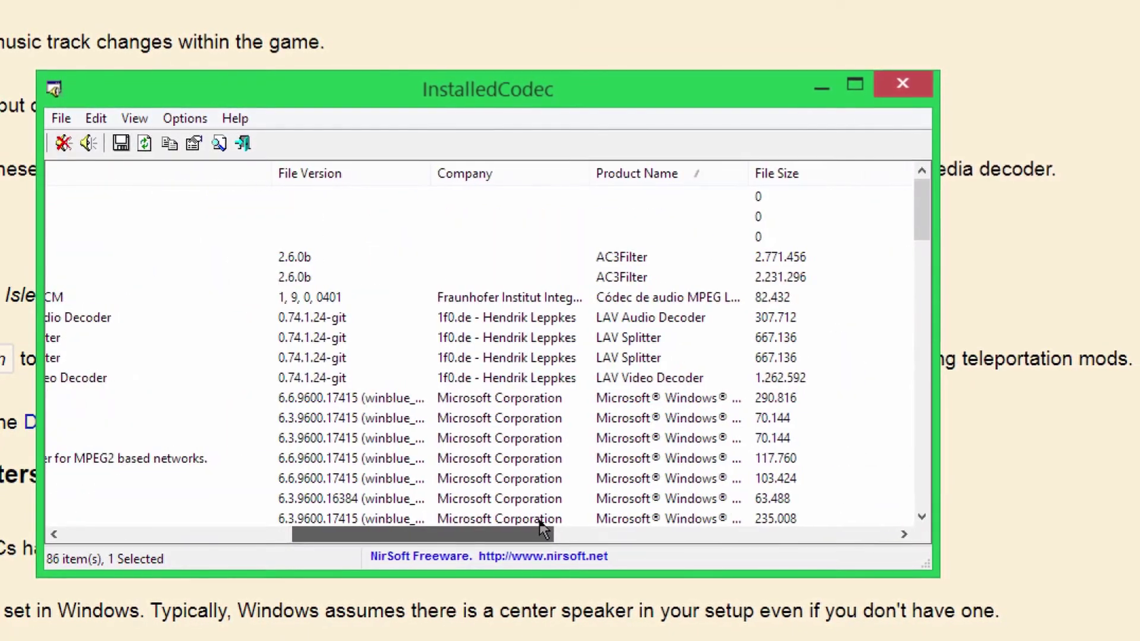
Sort by Company and select the top unnamed filters through LAV Video Decoder, excluding both AC3Filter entries.
left_click(471, 174)
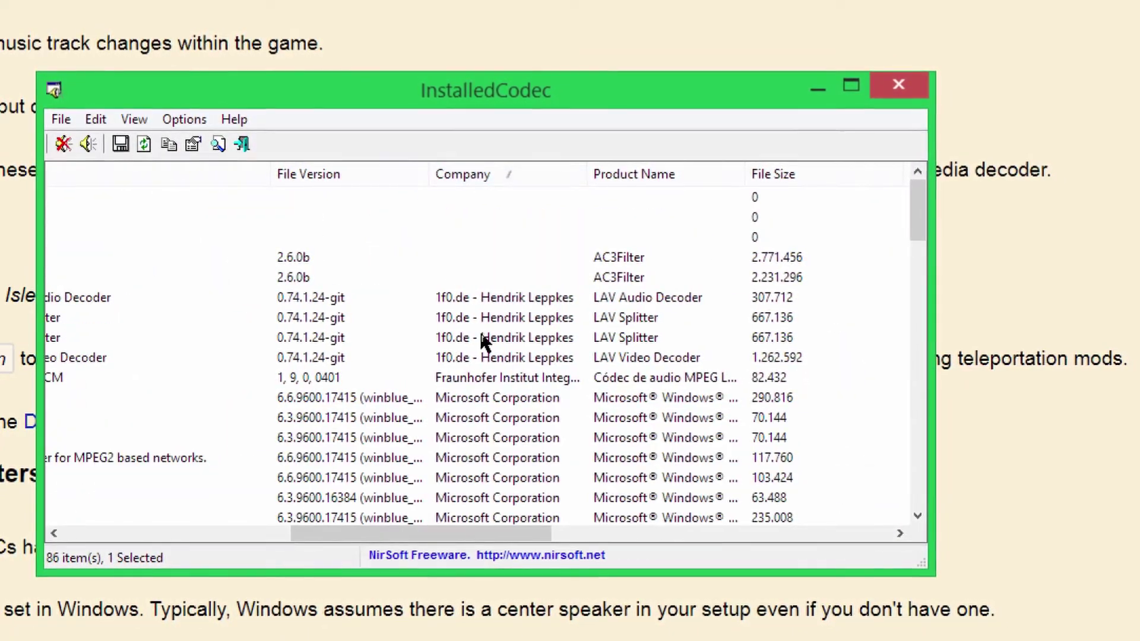
left_click(473, 198)
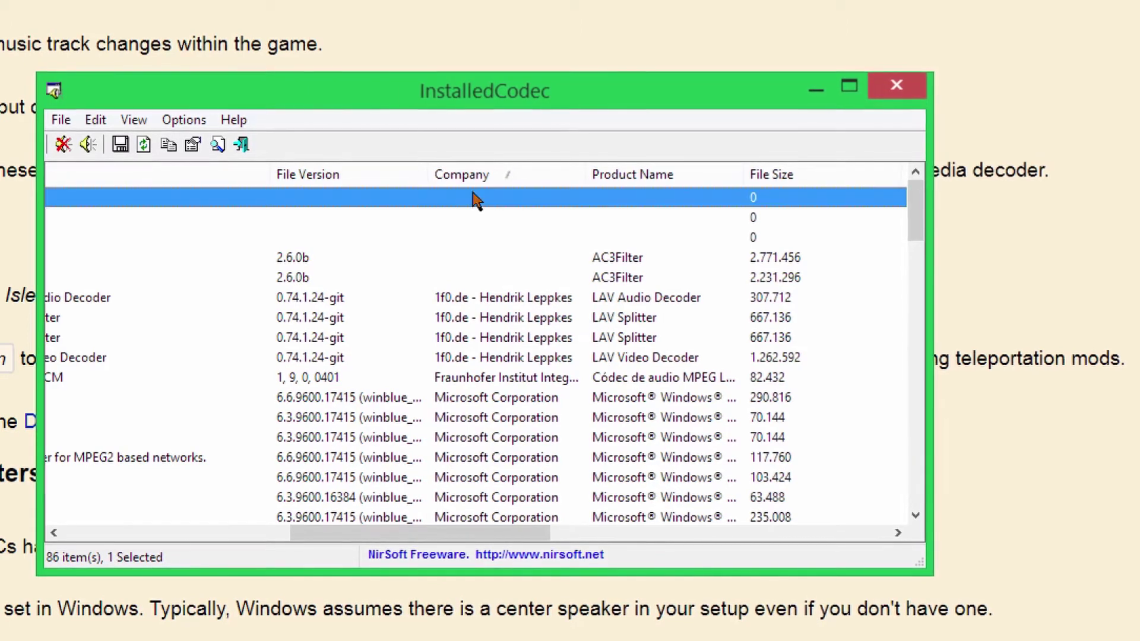
left_click(467, 362, "shift")
left_click(594, 260, "ctrl")
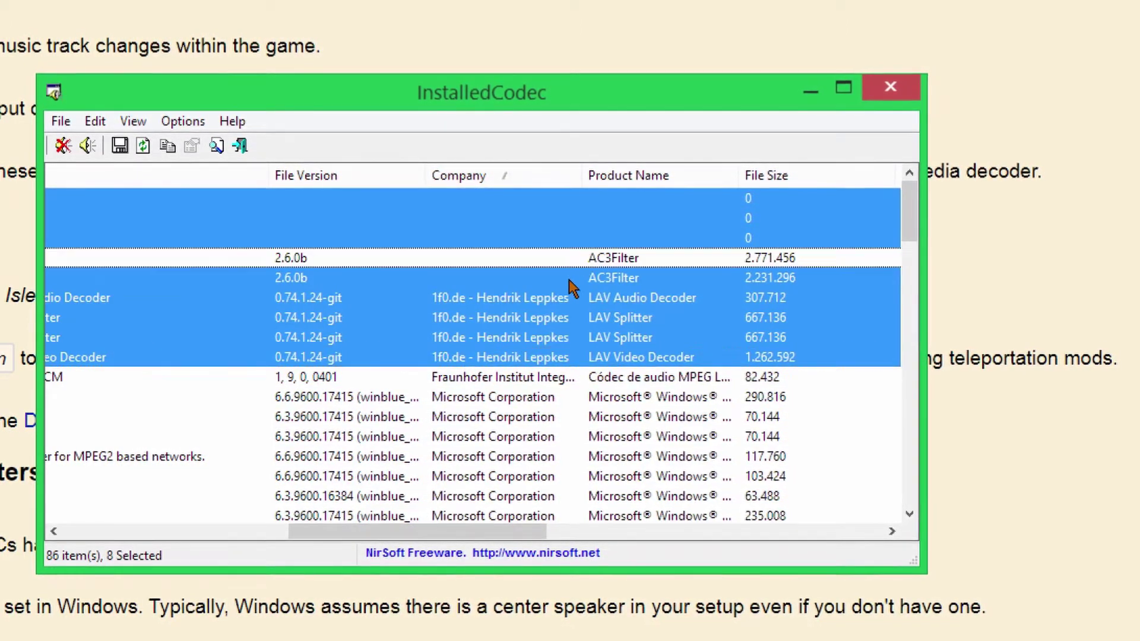
left_click(569, 279, "ctrl")
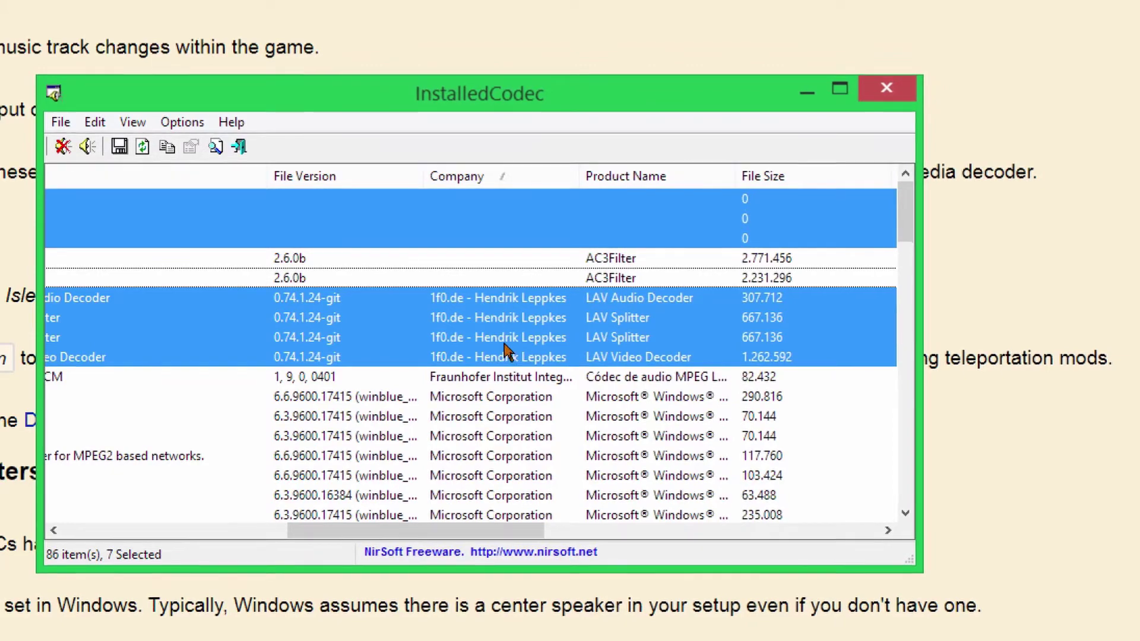
Add both VSFilter entries, completing the selection of nine disabled filters.
scroll(505, 351, "down", 20)
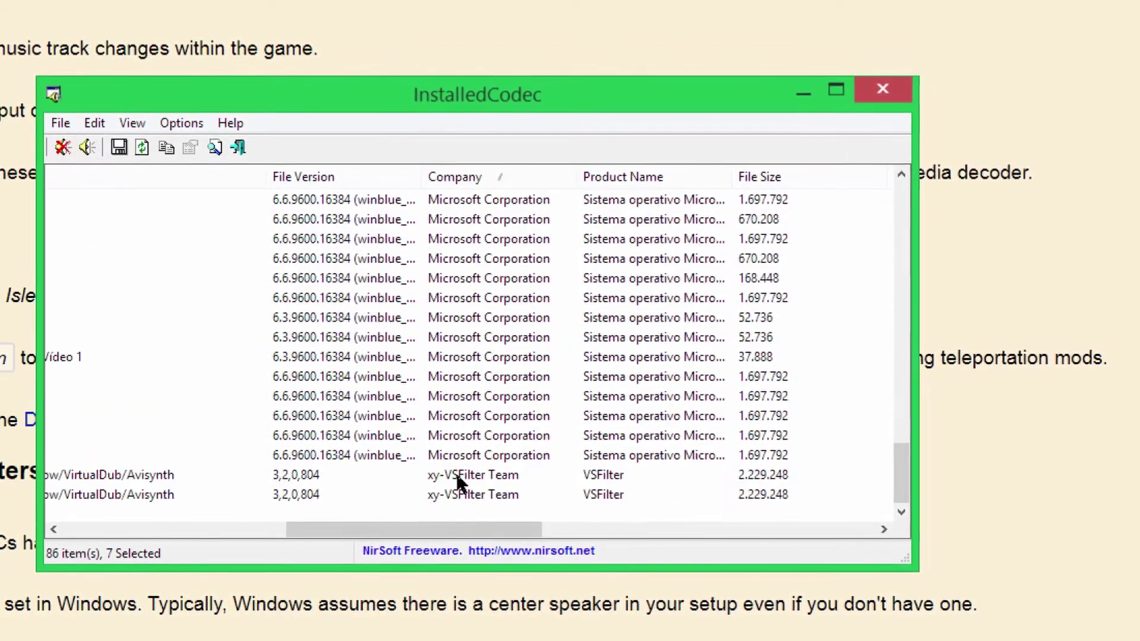
left_click(458, 476, "ctrl")
left_click(455, 492, "ctrl")
left_click_drag(433, 529, 100, 532)
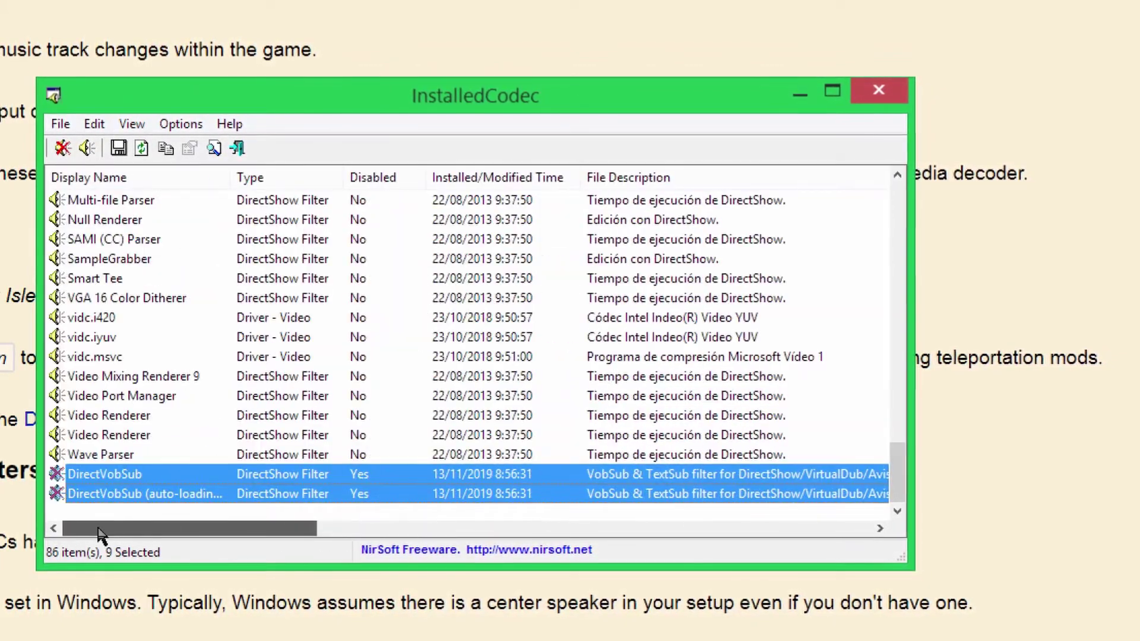
scroll(168, 351, "up", 10)
scroll(167, 344, "up", 15)
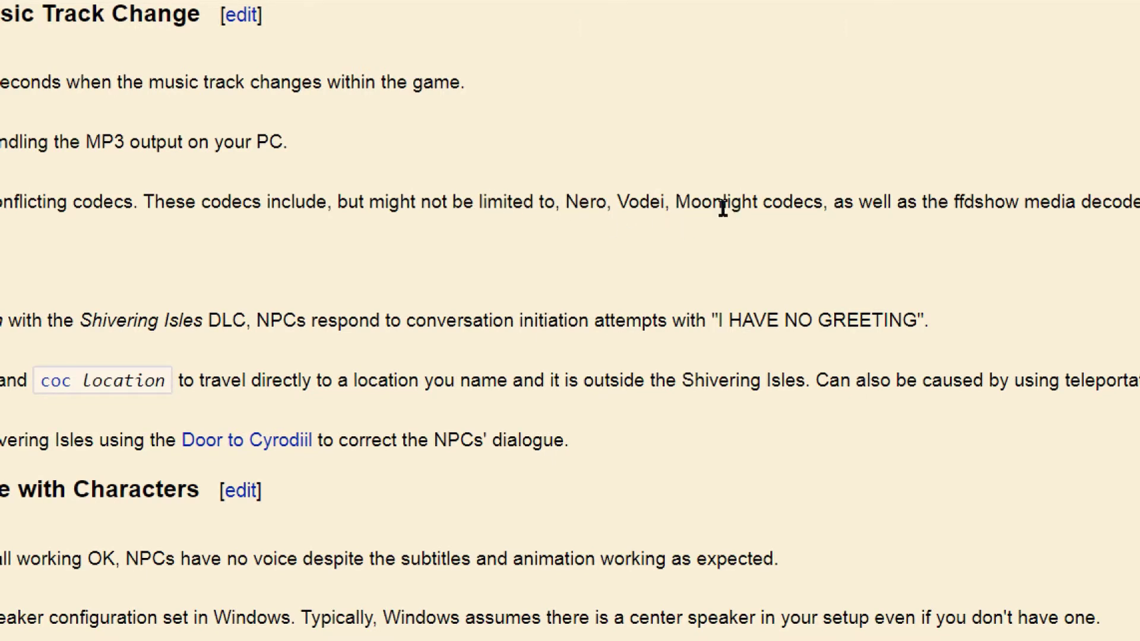
Highlight 'Nero, Vodei, Moonlight codecs' in the Game Freezes on Music Track Change solution line.
left_click_drag(568, 203, 819, 213)
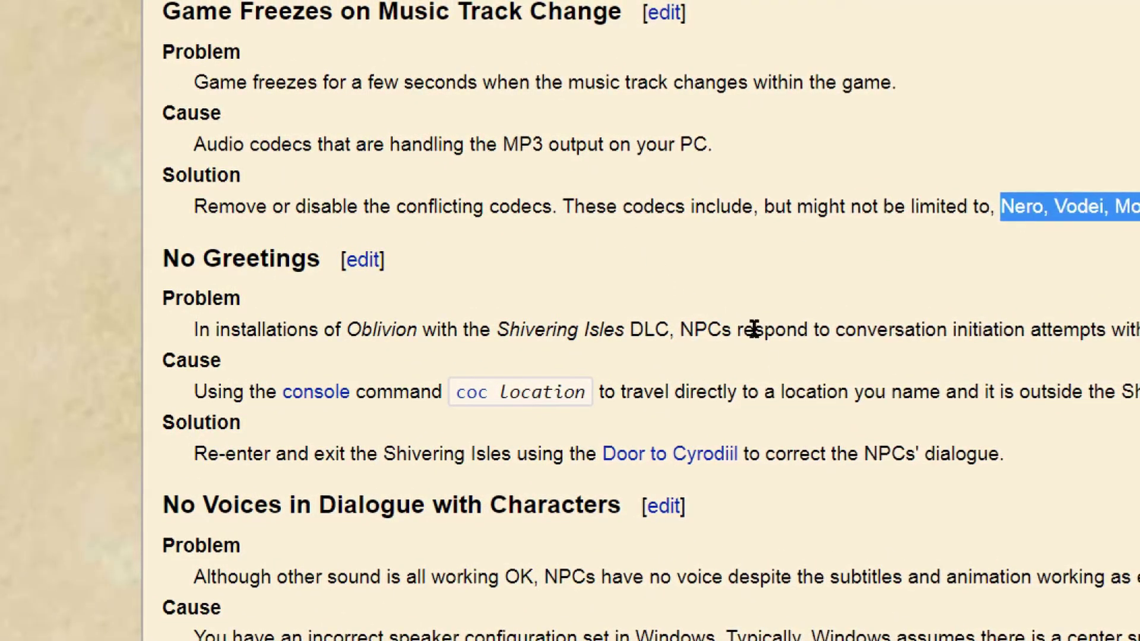
Jump via the table of contents to section 4.1 No Music and view its codec solution list.
scroll(826, 511, "down", 3)
scroll(729, 609, "down", 3)
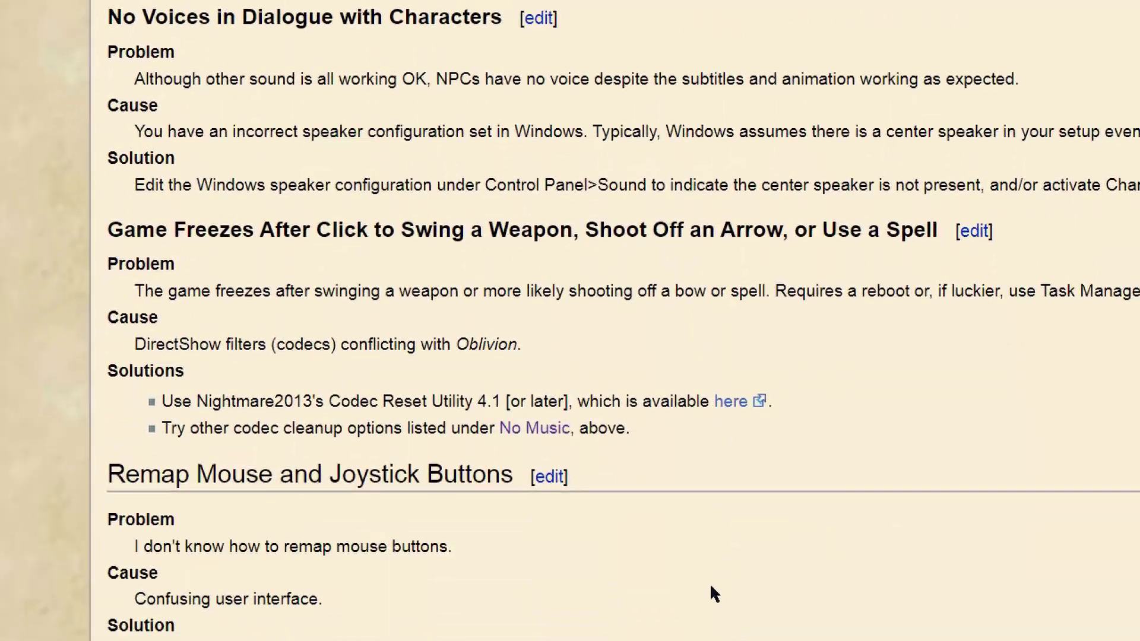
scroll(664, 379, "up", 20)
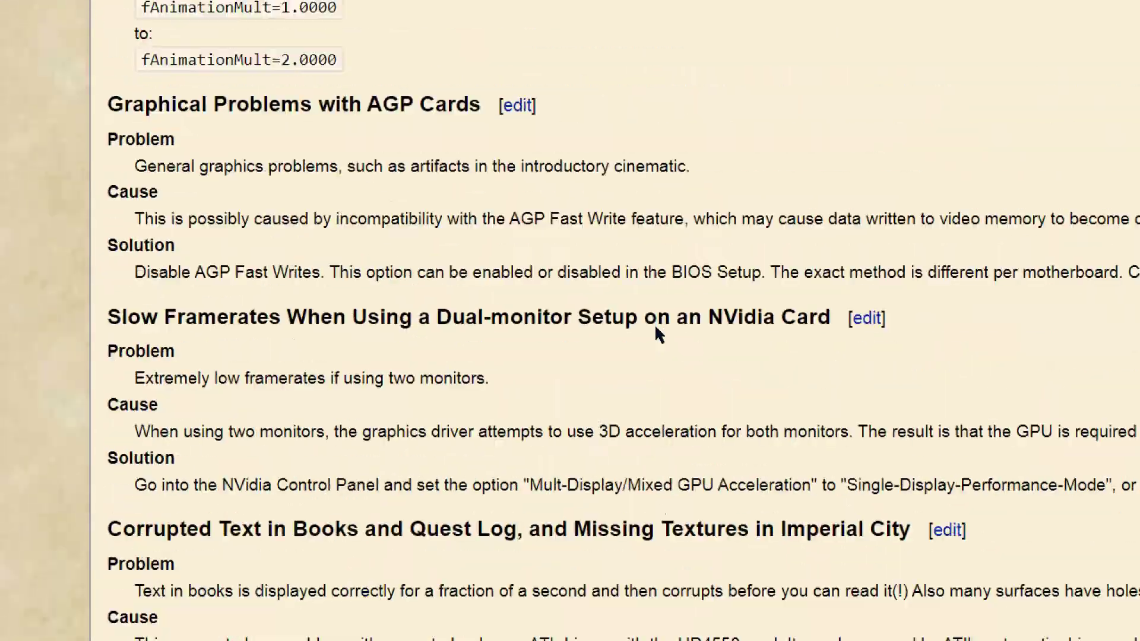
scroll(659, 334, "up", 15)
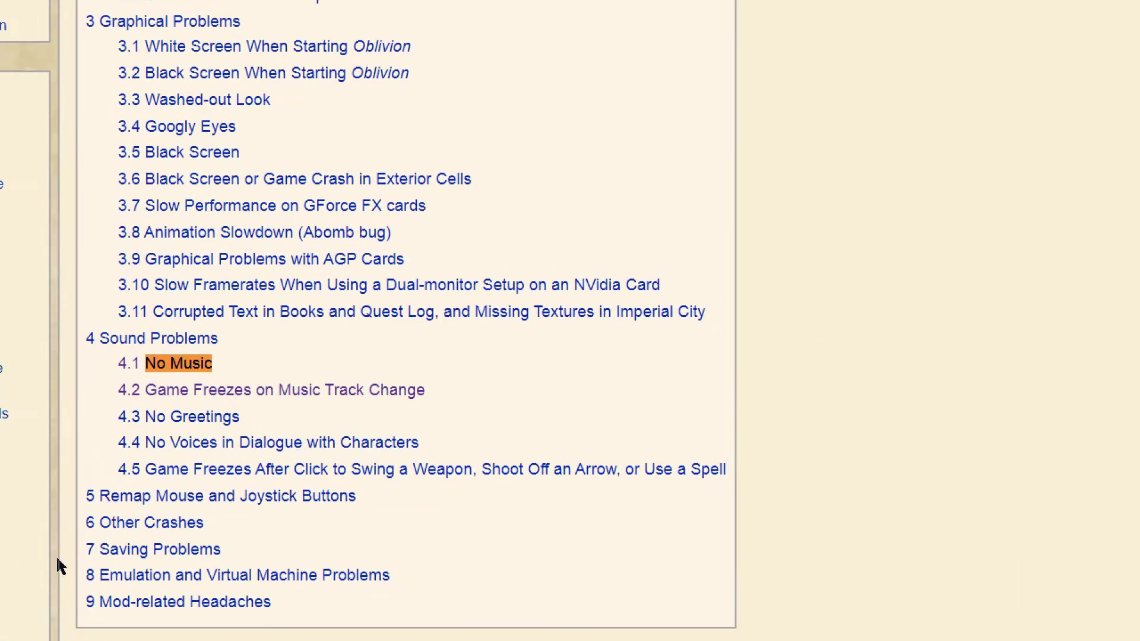
left_click(178, 364)
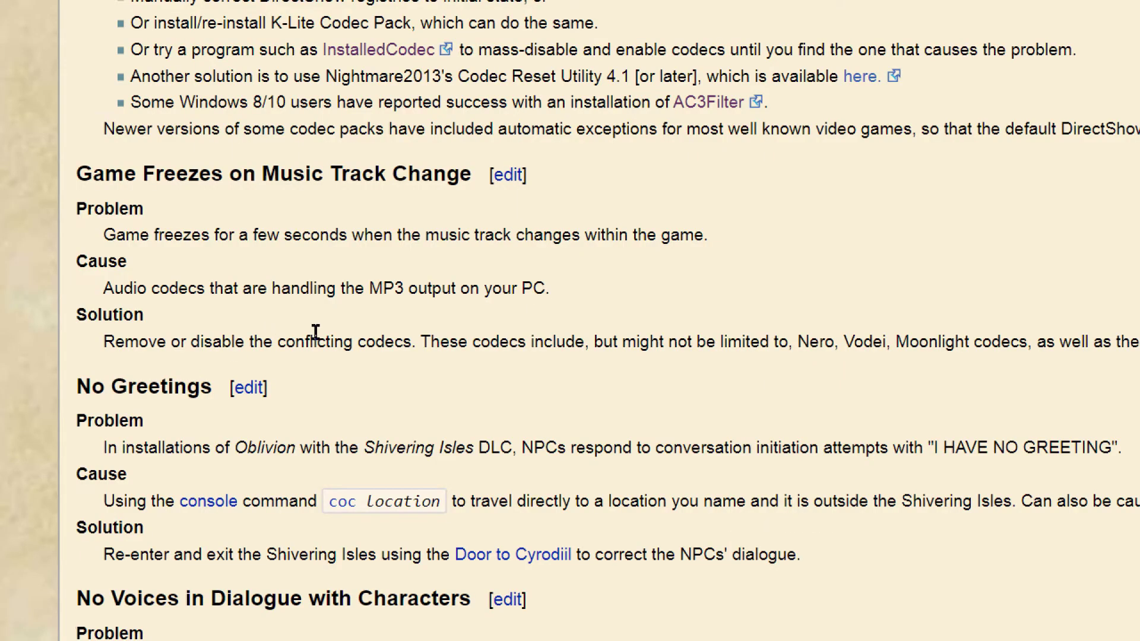
scroll(316, 332, "down", 2)
scroll(279, 161, "up", 3)
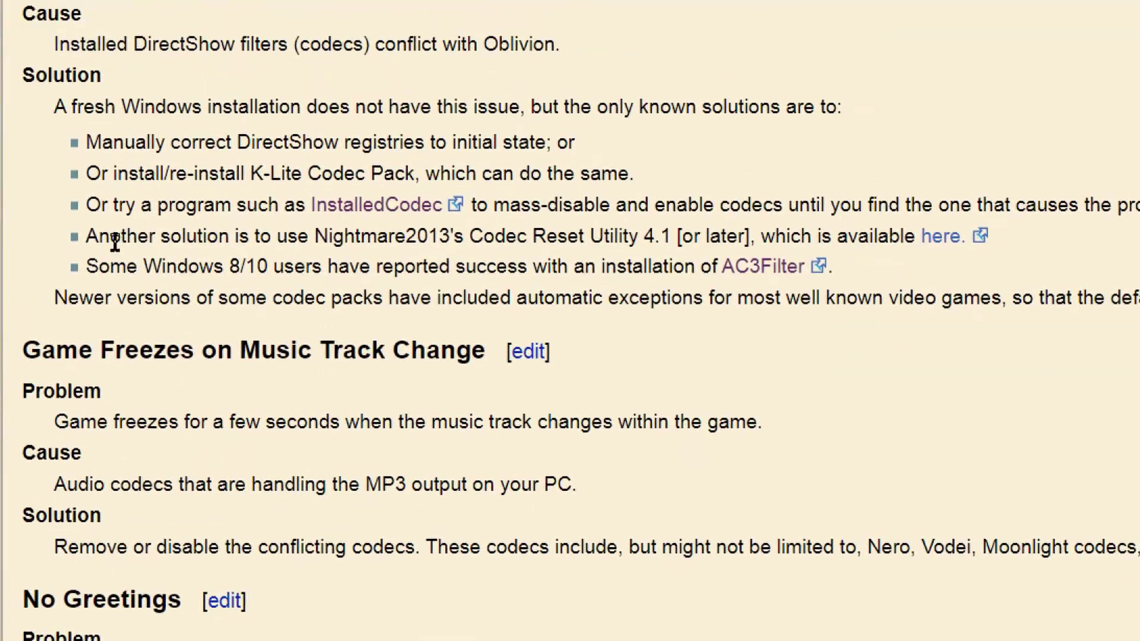
scroll(115, 241, "up", 3)
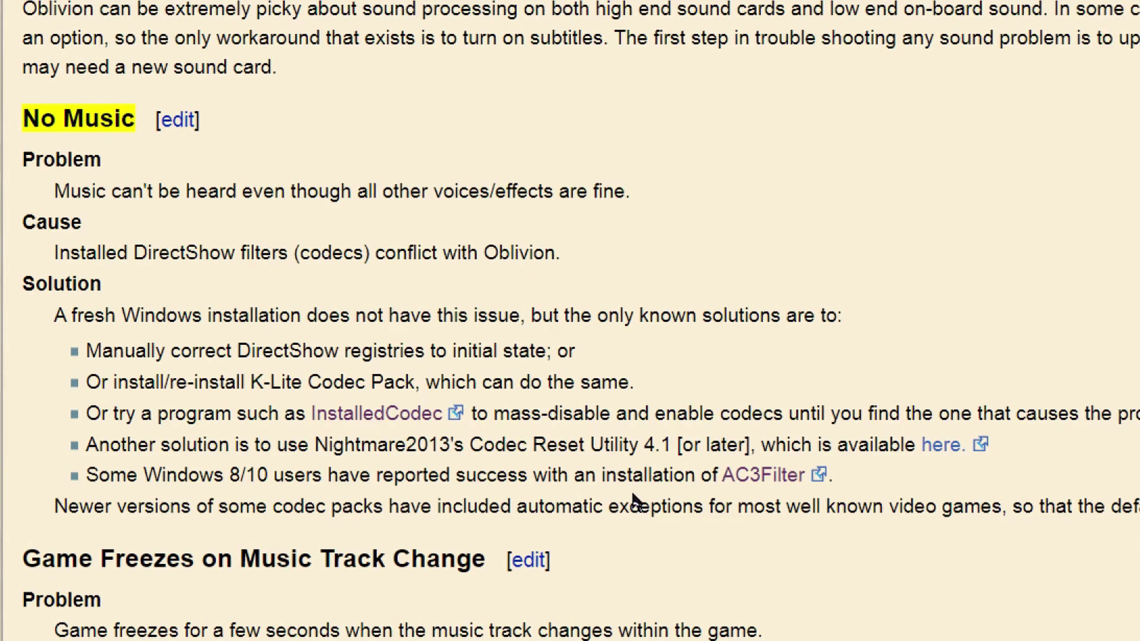